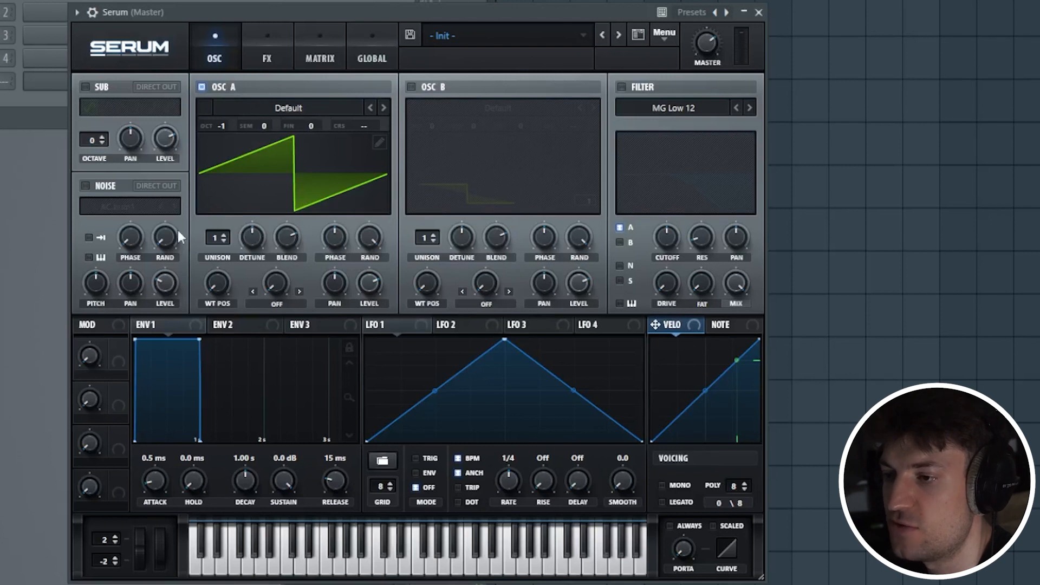
Load the analog Basic_McB wavetable into oscillator A and audition it with a C note
{"action": "left_click", "coordinate": [296, 108]}
{"action": "mouse_move", "coordinate": [308, 133]}
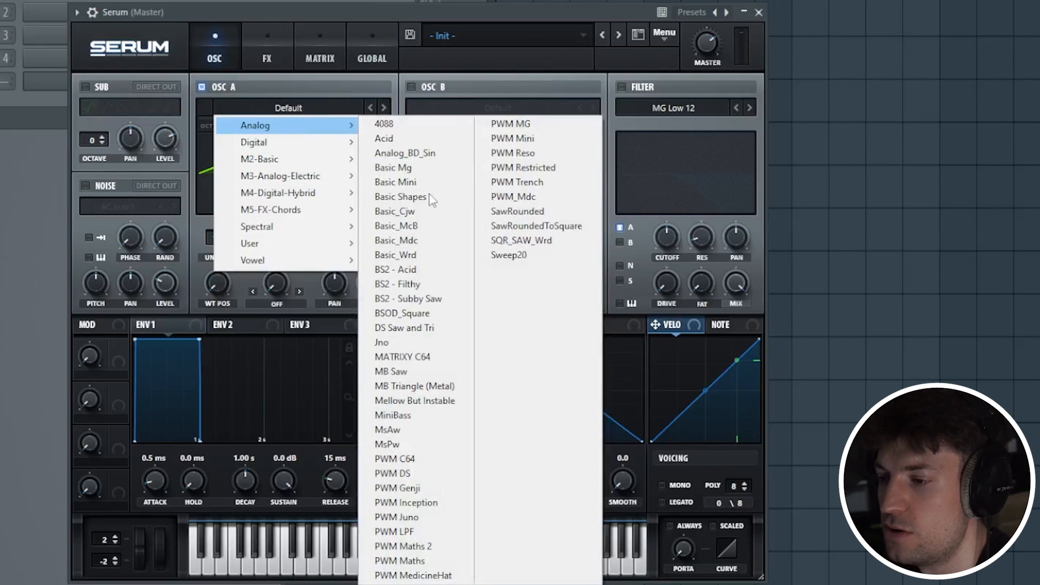
{"action": "left_click", "coordinate": [435, 226]}
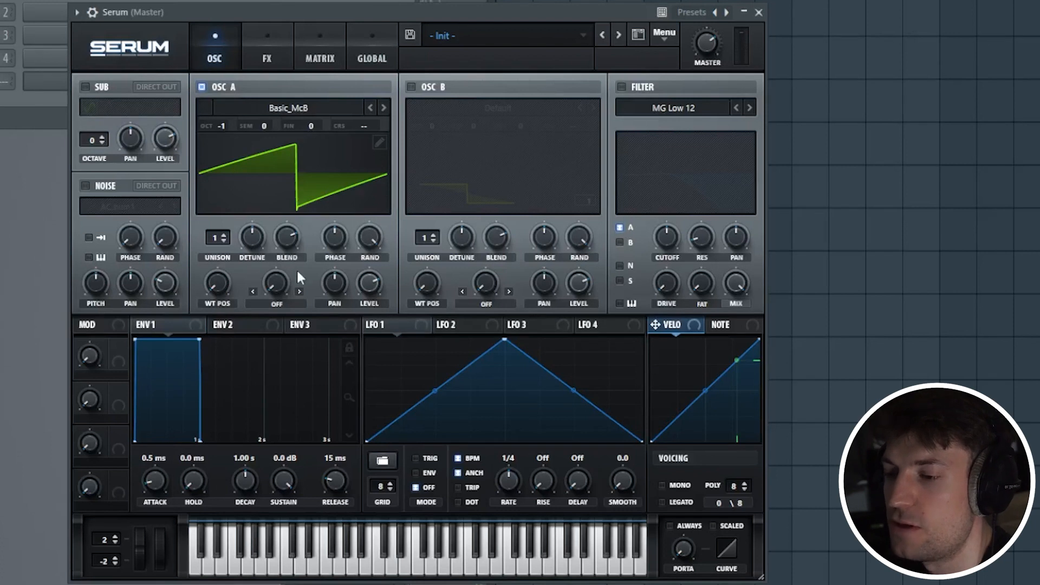
{"action": "key", "text": "c"}
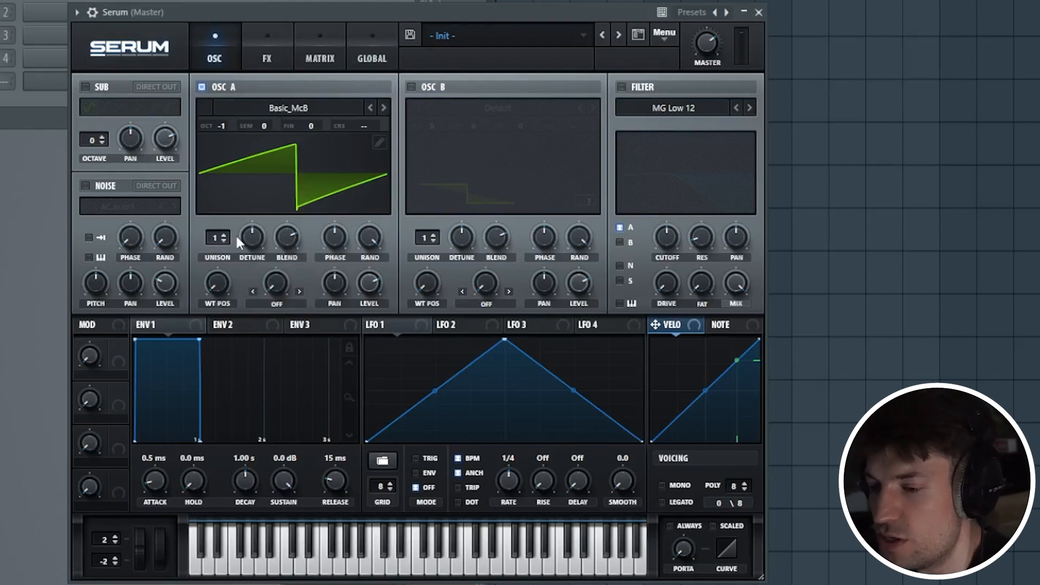
Give oscillator A 4 unison voices, set the detune slightly below its midpoint and raise the blend a little
{"action": "left_click_drag", "start_coordinate": [217, 235], "coordinate": [241, 225]}
{"action": "key", "text": "c"}
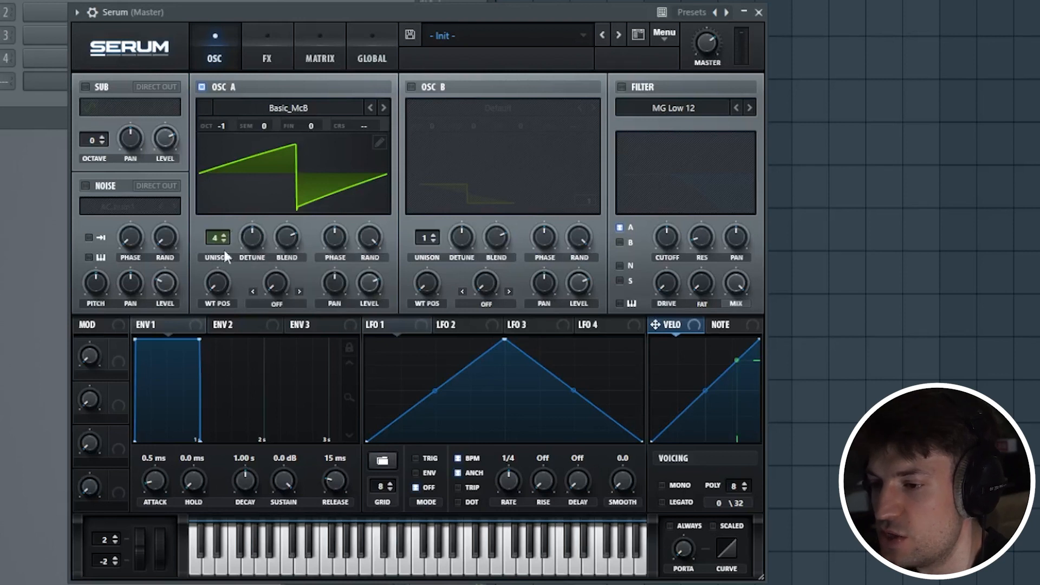
{"action": "left_click_drag", "start_coordinate": [256, 245], "coordinate": [258, 373]}
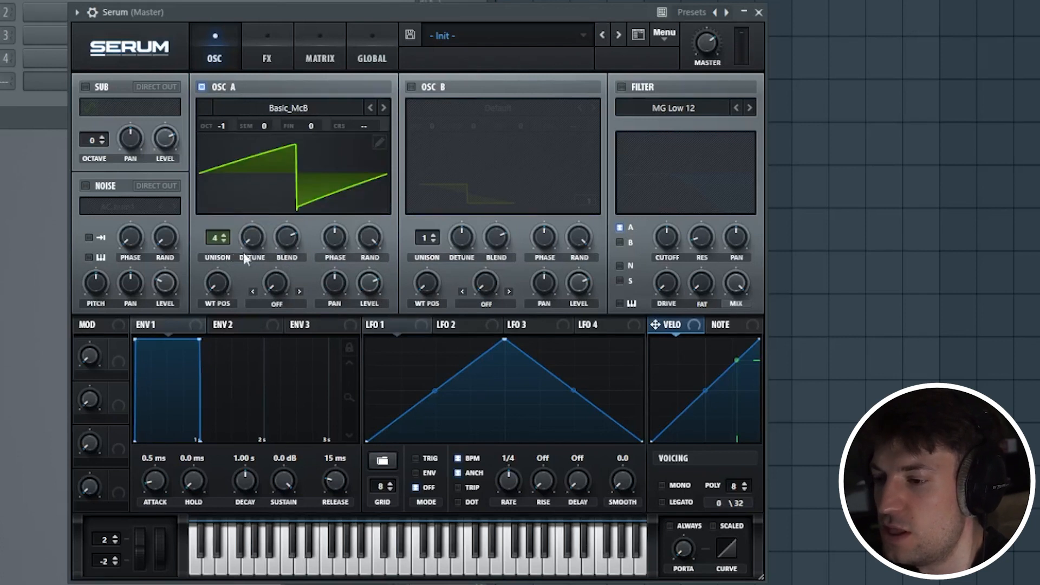
{"action": "mouse_move", "coordinate": [251, 234]}
{"action": "left_mouse_down"}
{"action": "mouse_move", "coordinate": [260, 216]}
{"action": "mouse_move", "coordinate": [258, 291]}
{"action": "mouse_move", "coordinate": [284, 203]}
{"action": "mouse_move", "coordinate": [249, 240]}
{"action": "left_mouse_up"}
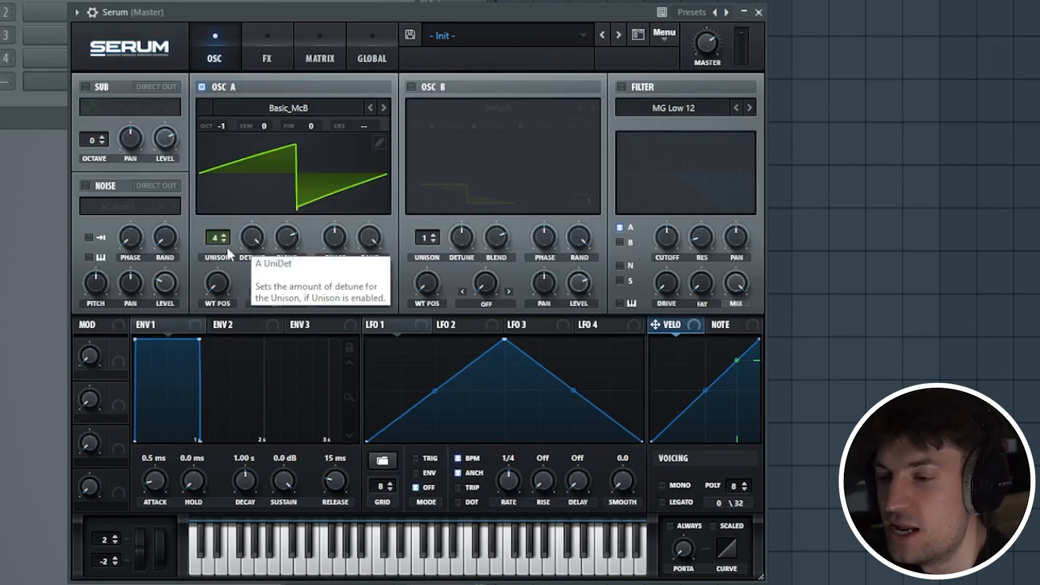
{"action": "left_click", "coordinate": [254, 239]}
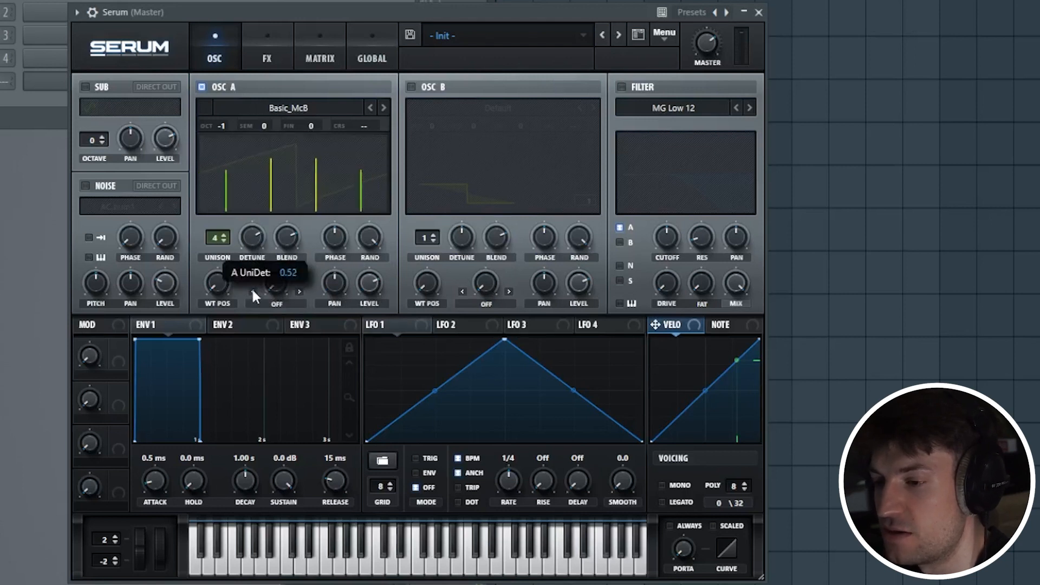
{"action": "left_click_drag", "start_coordinate": [249, 301], "coordinate": [245, 326]}
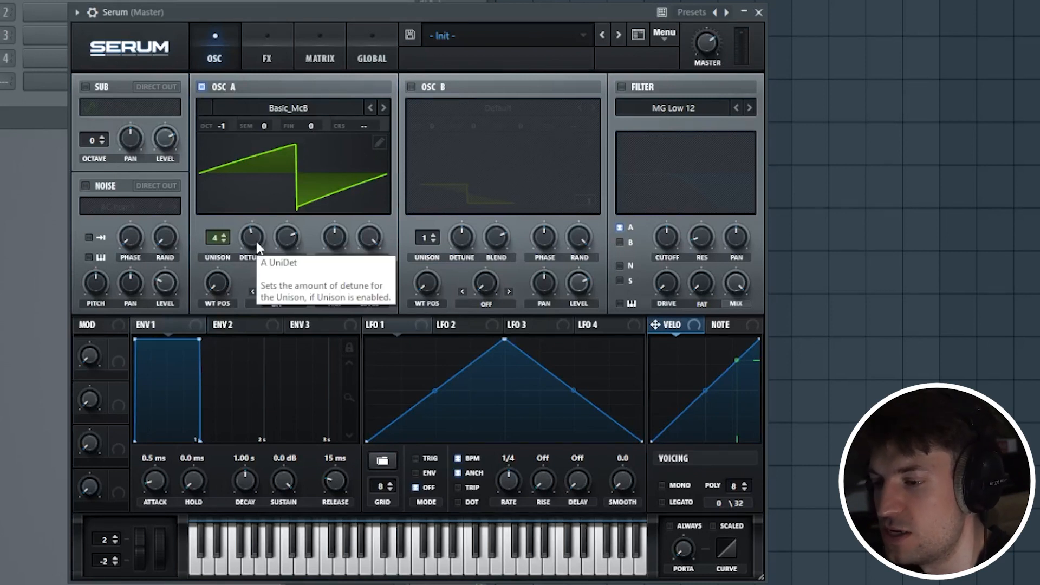
{"action": "left_click_drag", "start_coordinate": [288, 236], "coordinate": [297, 233]}
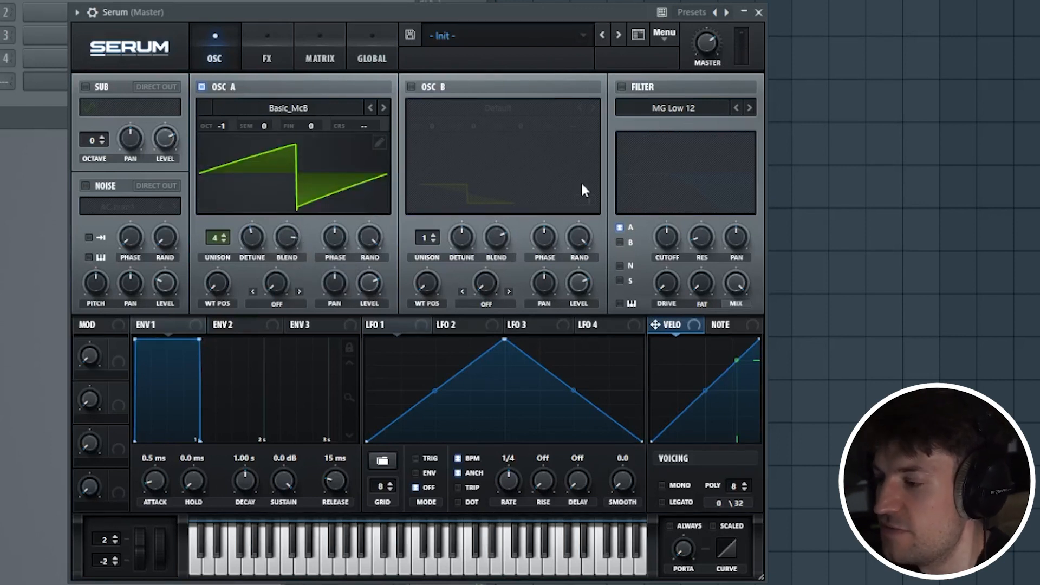
Enable the MG Low 12 filter for oscillator A, raising its cutoff and adding some drive and fat
{"action": "left_click", "coordinate": [621, 86]}
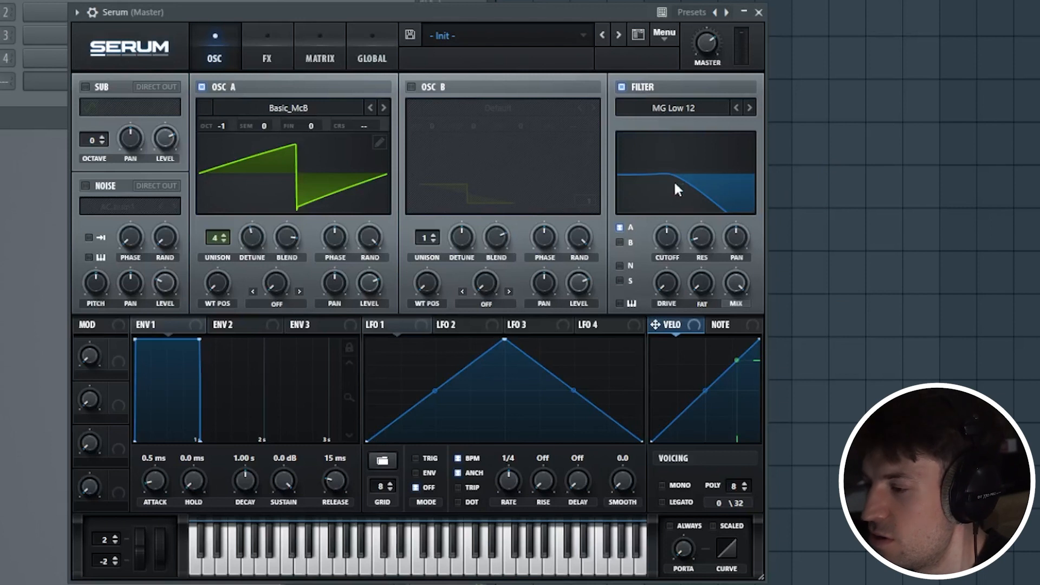
{"action": "left_click_drag", "start_coordinate": [665, 245], "coordinate": [682, 235]}
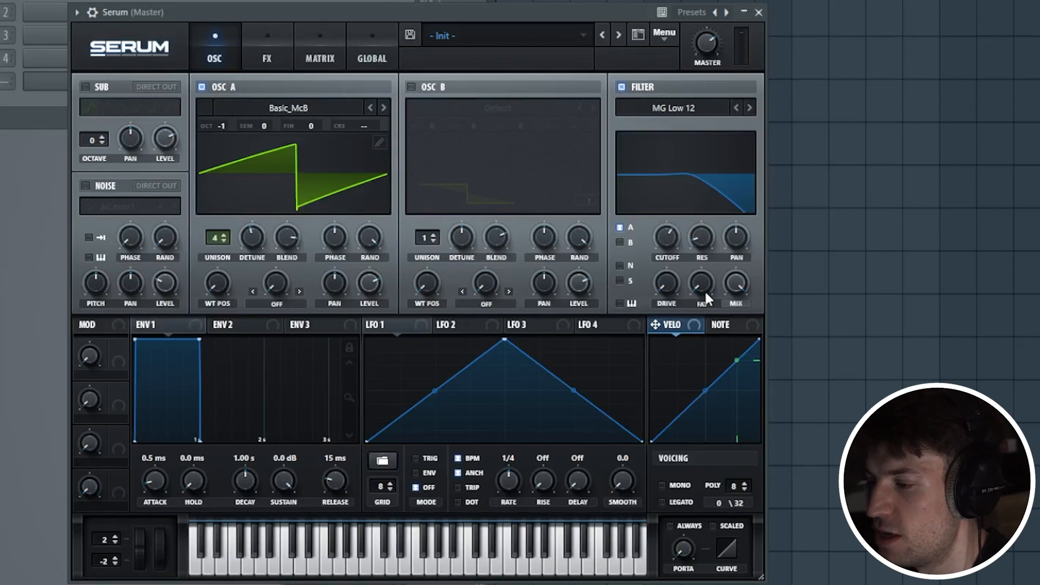
{"action": "left_click_drag", "start_coordinate": [705, 293], "coordinate": [683, 284]}
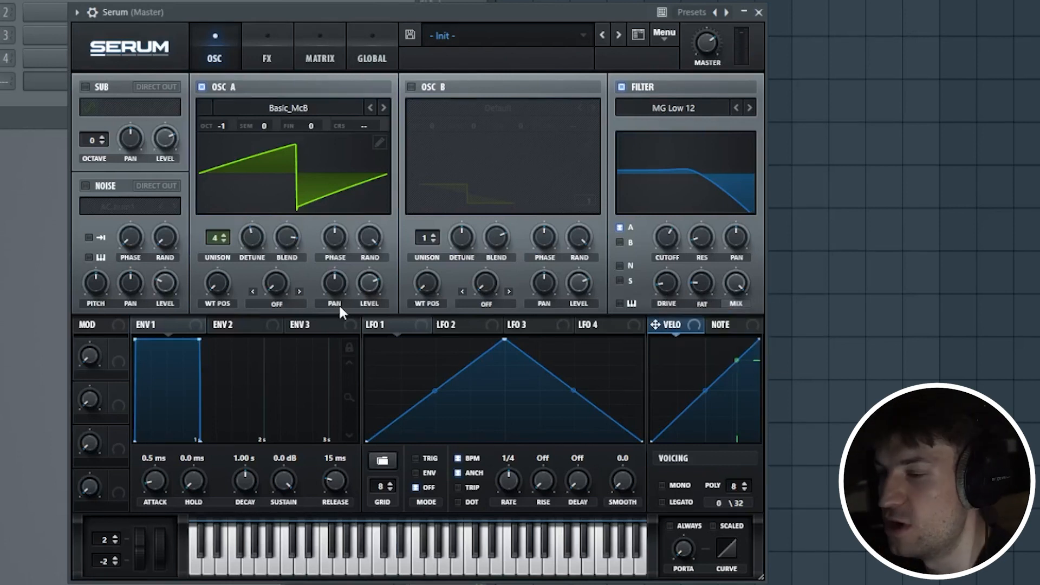
Enable the distortion effect and place it first in the effects chain
{"action": "left_click", "coordinate": [279, 52]}
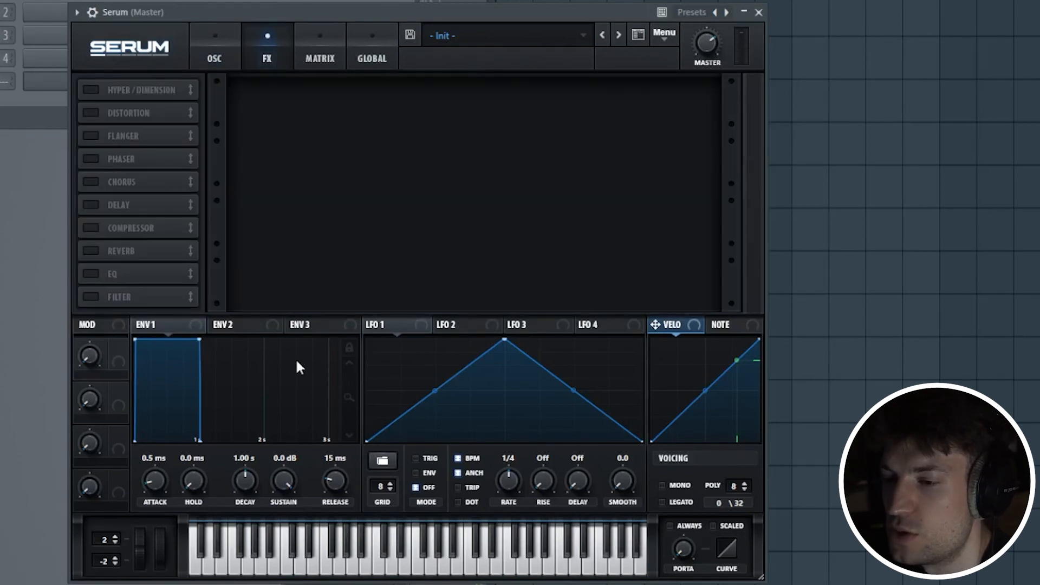
{"action": "left_click", "coordinate": [96, 109]}
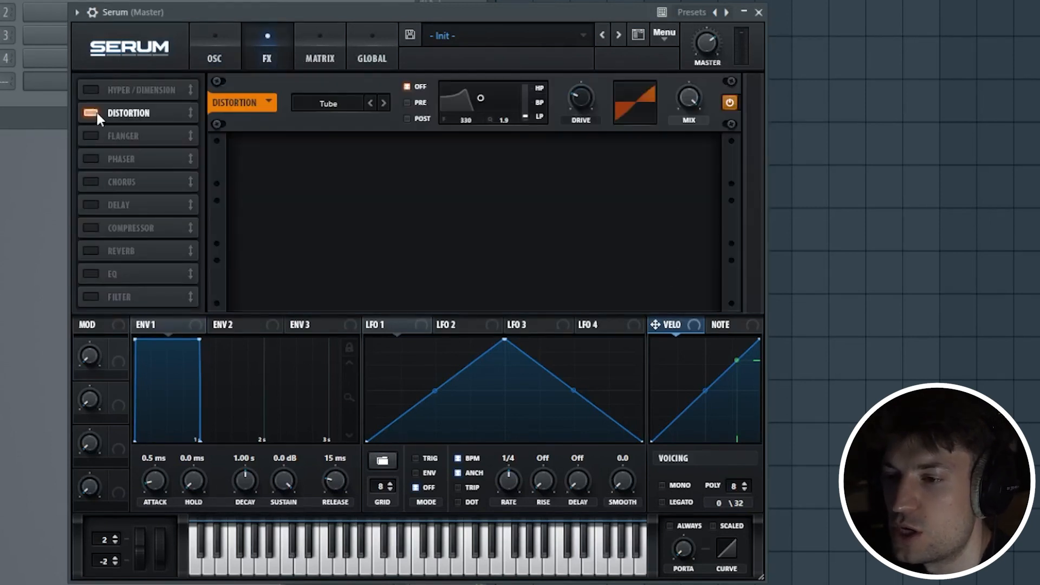
{"action": "left_click_drag", "start_coordinate": [144, 112], "coordinate": [171, 68]}
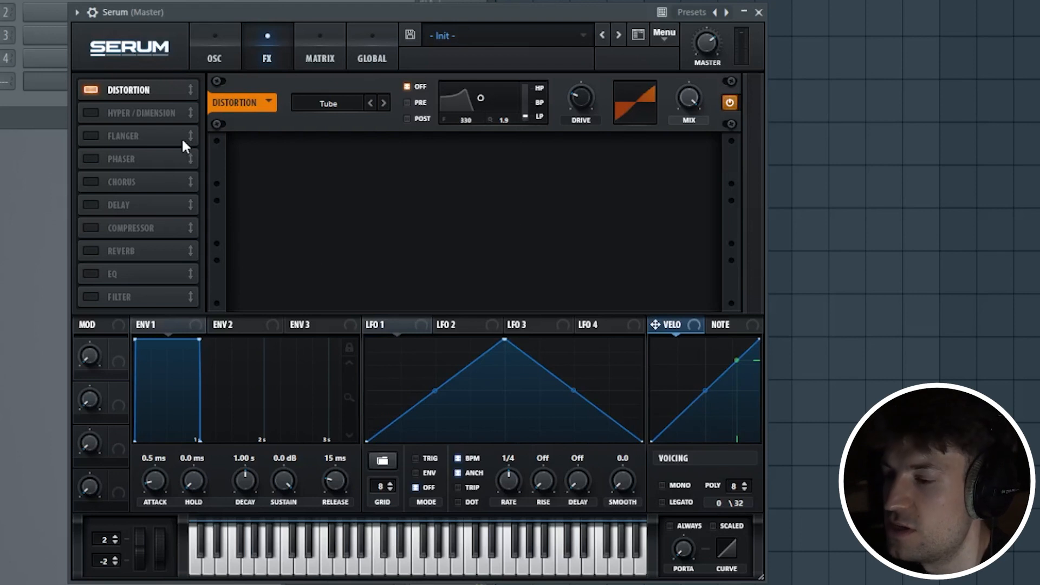
Change the distortion type to Diode 1 during playback, raising its drive and slightly reducing its mix
{"action": "left_click", "coordinate": [385, 103]}
{"action": "left_click", "coordinate": [384, 103]}
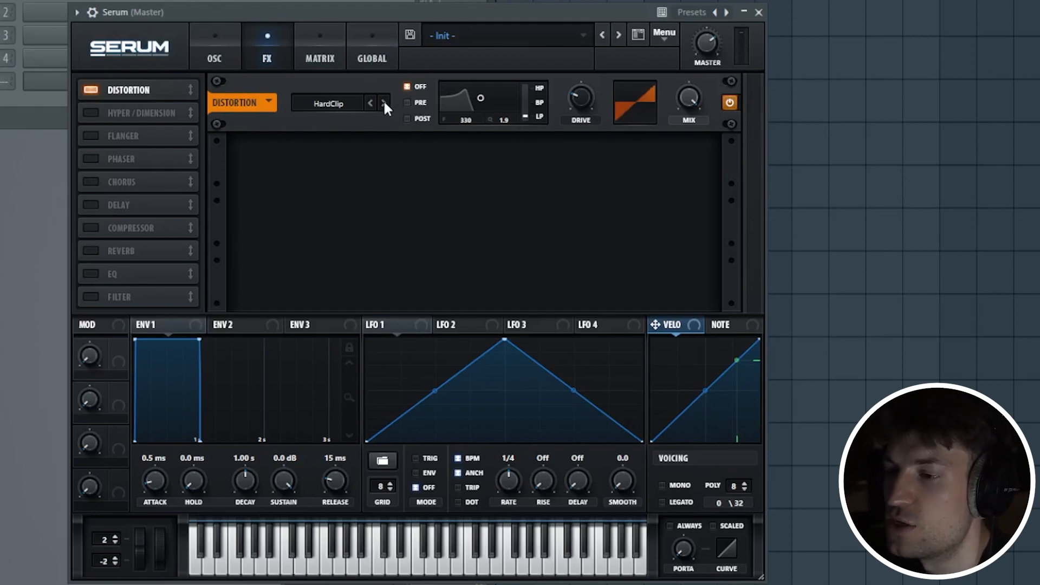
{"action": "key", "text": "space"}
{"action": "left_click", "coordinate": [384, 103]}
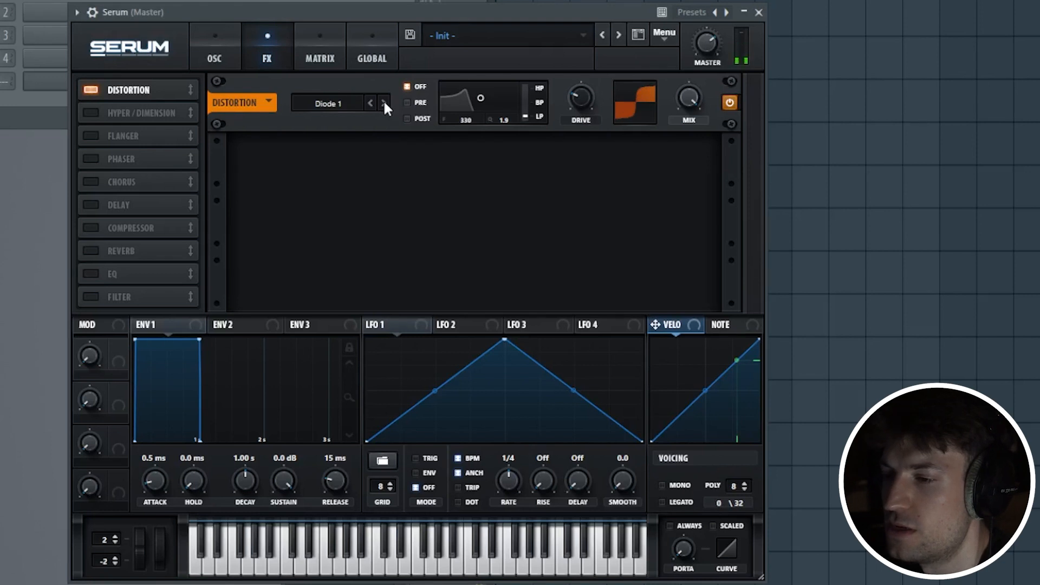
{"action": "left_click", "coordinate": [384, 103]}
{"action": "left_click", "coordinate": [371, 103]}
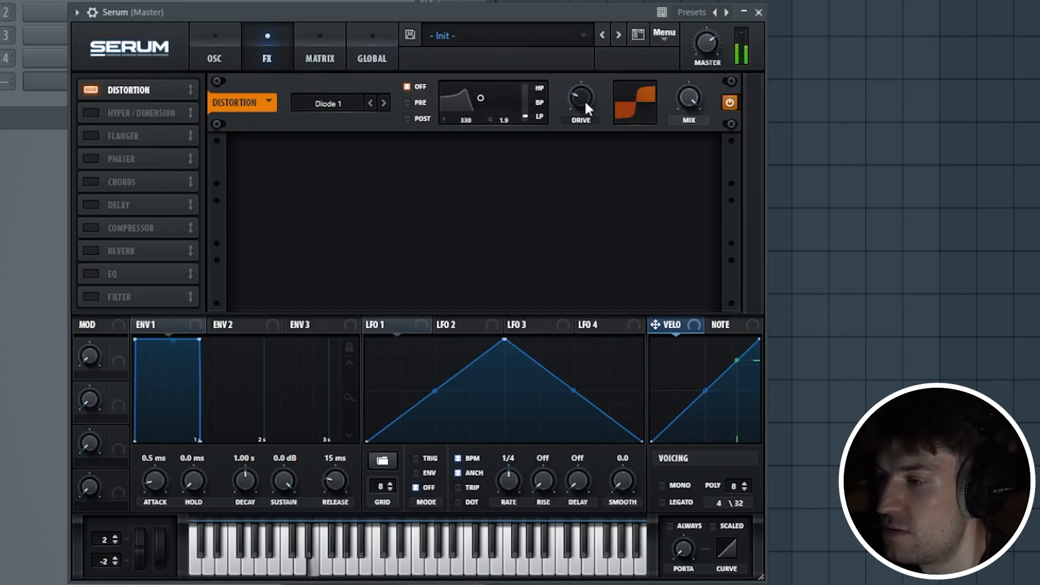
{"action": "left_click_drag", "start_coordinate": [581, 101], "coordinate": [689, 137]}
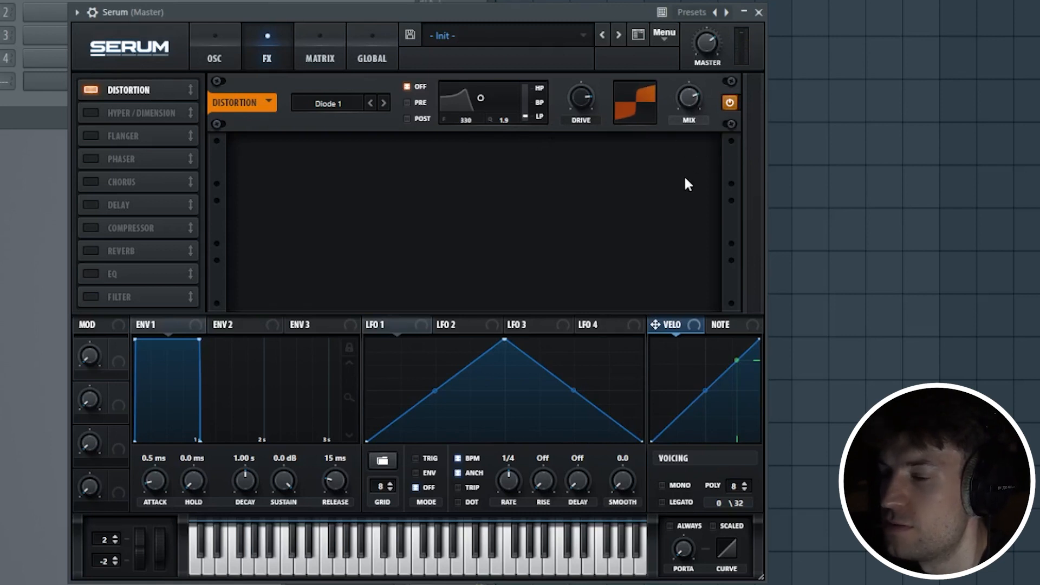
Add a multiband compressor directly after the distortion and raise its gain
{"action": "left_click", "coordinate": [90, 227]}
{"action": "left_click_drag", "start_coordinate": [141, 226], "coordinate": [174, 106]}
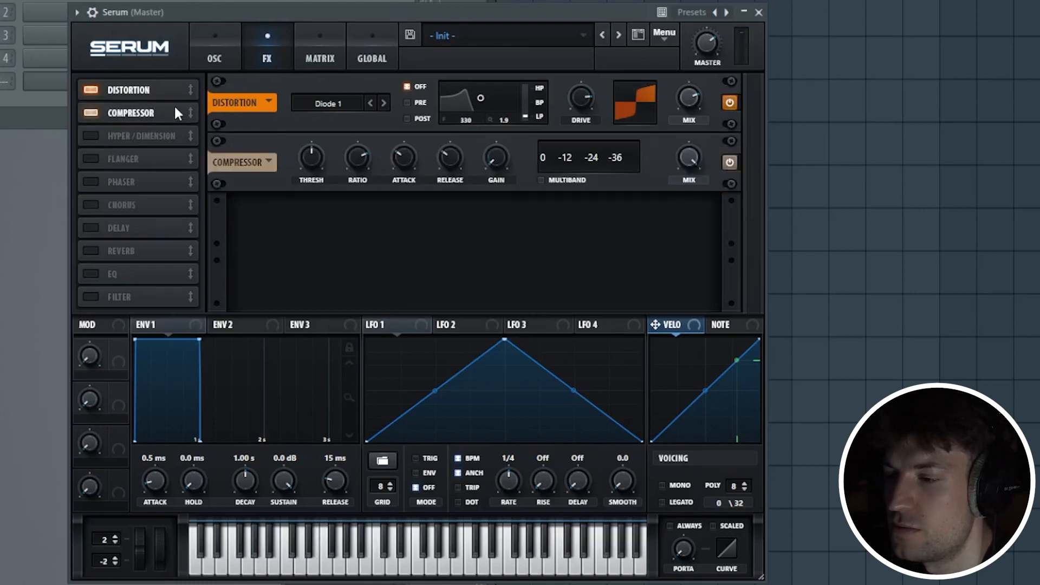
{"action": "left_click", "coordinate": [541, 180]}
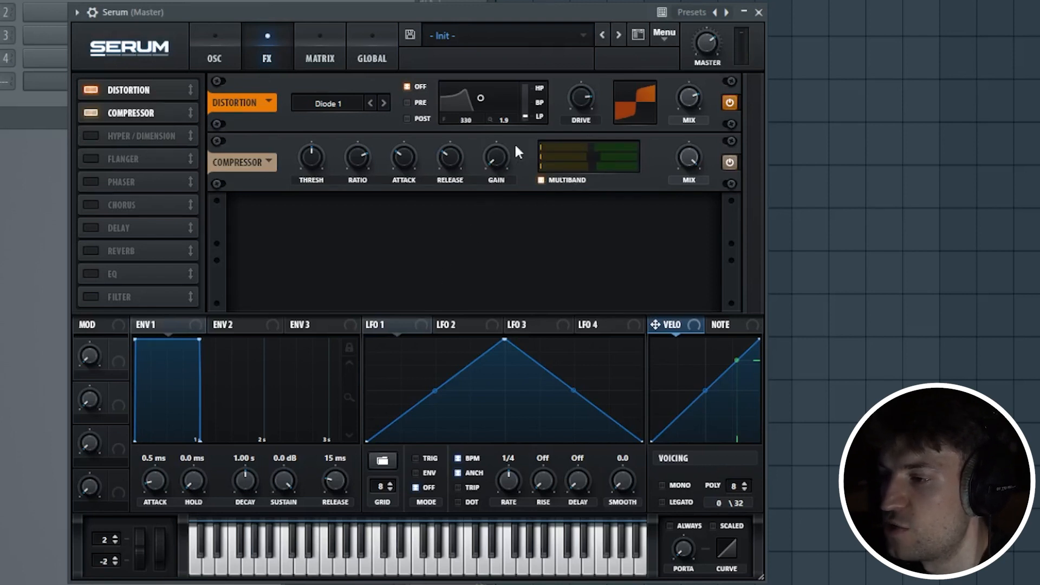
{"action": "mouse_move", "coordinate": [496, 167]}
{"action": "left_mouse_down"}
{"action": "mouse_move", "coordinate": [511, 113]}
{"action": "mouse_move", "coordinate": [496, 154]}
{"action": "left_mouse_up"}
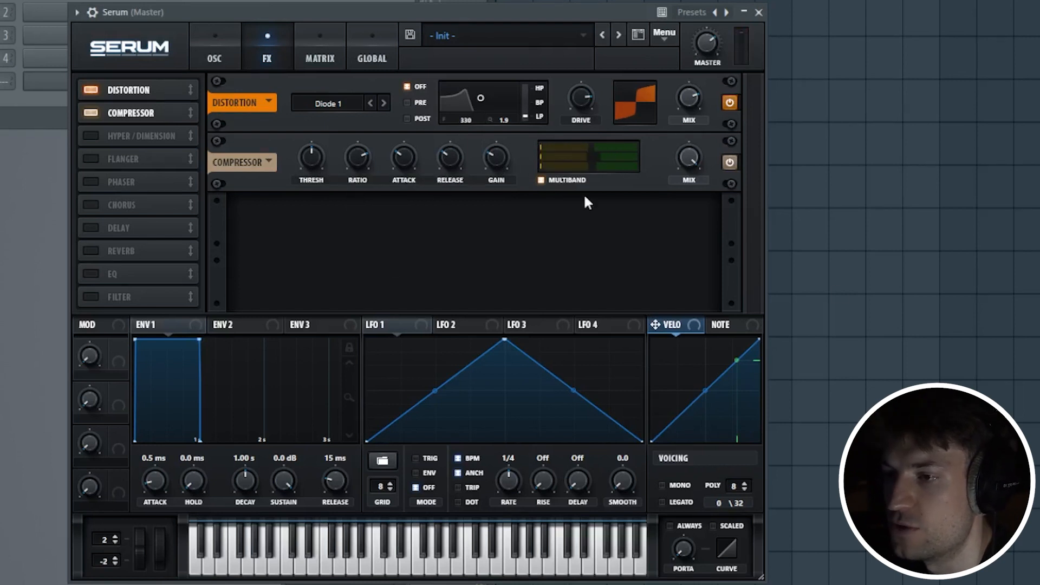
Lower oscillator A's octave to -2
{"action": "left_click", "coordinate": [215, 56]}
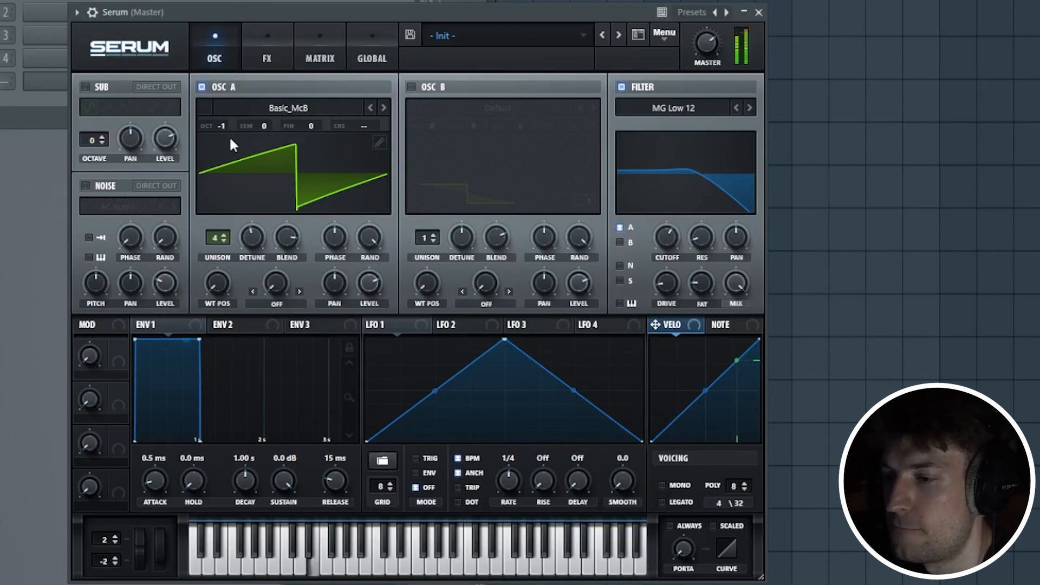
{"action": "left_click_drag", "start_coordinate": [226, 138], "coordinate": [225, 147]}
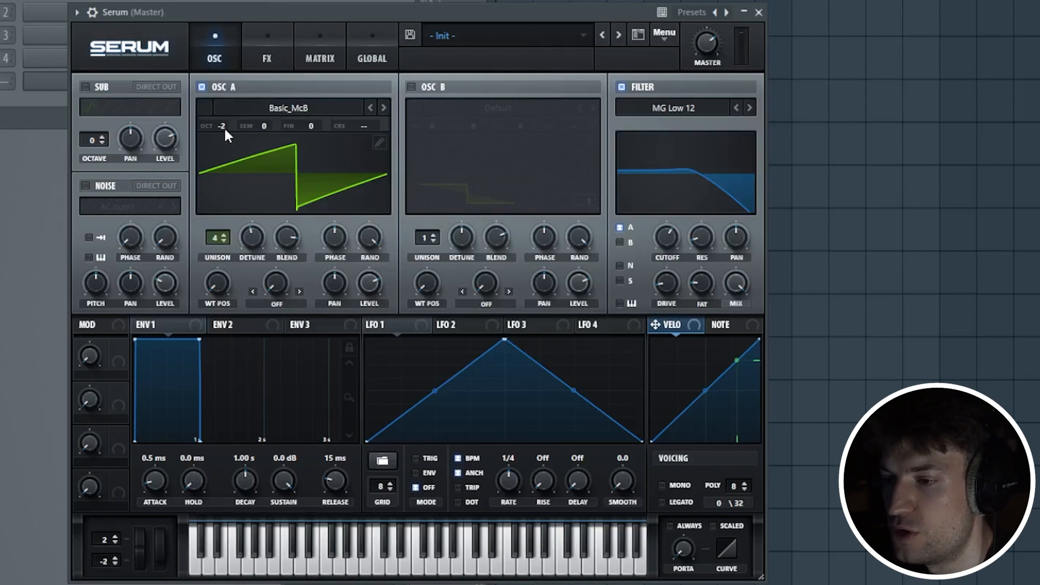
{"action": "mouse_move", "coordinate": [228, 124]}
{"action": "left_mouse_down"}
{"action": "mouse_move", "coordinate": [238, 119]}
{"action": "mouse_move", "coordinate": [221, 134]}
{"action": "left_mouse_up"}
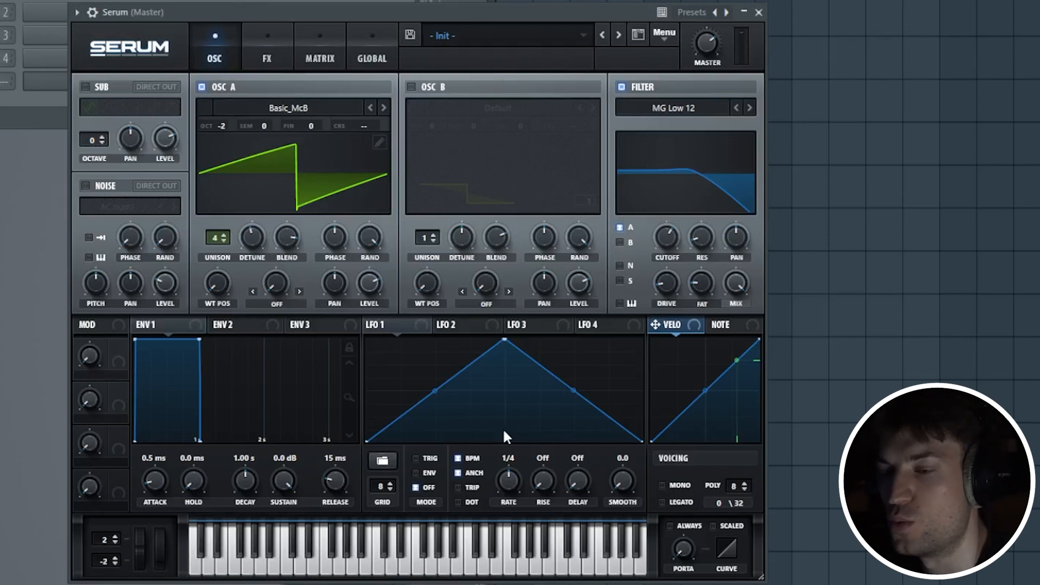
Switch oscillator A to the analog Basic Shapes wavetable
{"action": "left_click", "coordinate": [310, 104]}
{"action": "left_click", "coordinate": [309, 104]}
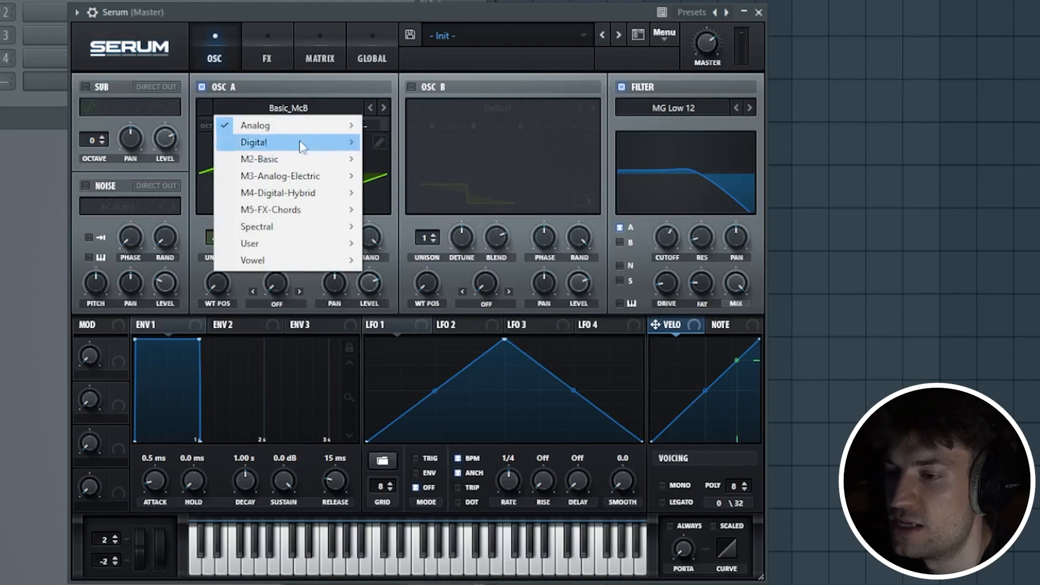
{"action": "left_click", "coordinate": [299, 104]}
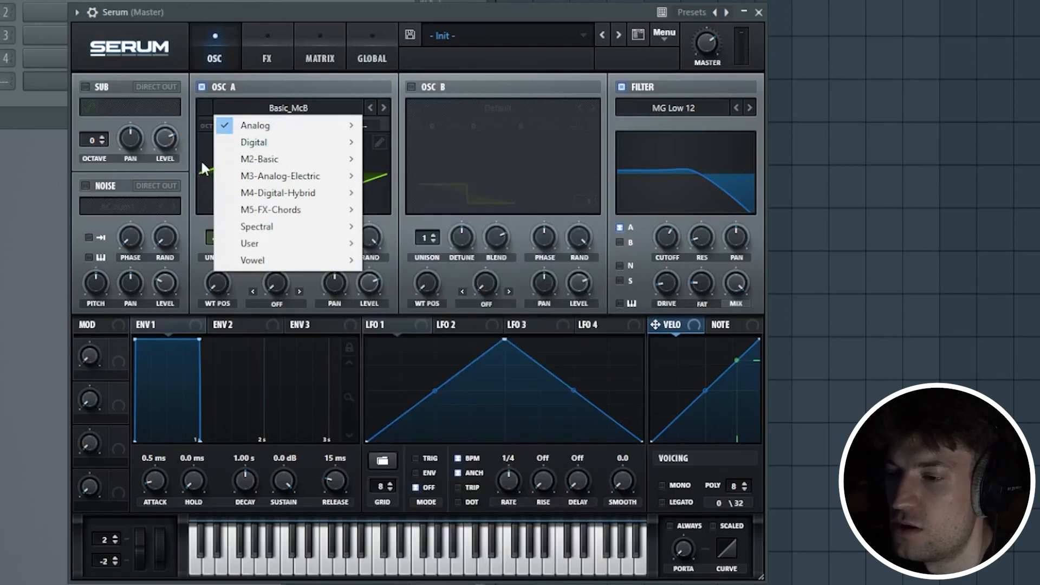
{"action": "left_click", "coordinate": [202, 162]}
{"action": "left_click", "coordinate": [379, 204]}
{"action": "left_click", "coordinate": [320, 109]}
{"action": "mouse_move", "coordinate": [307, 126]}
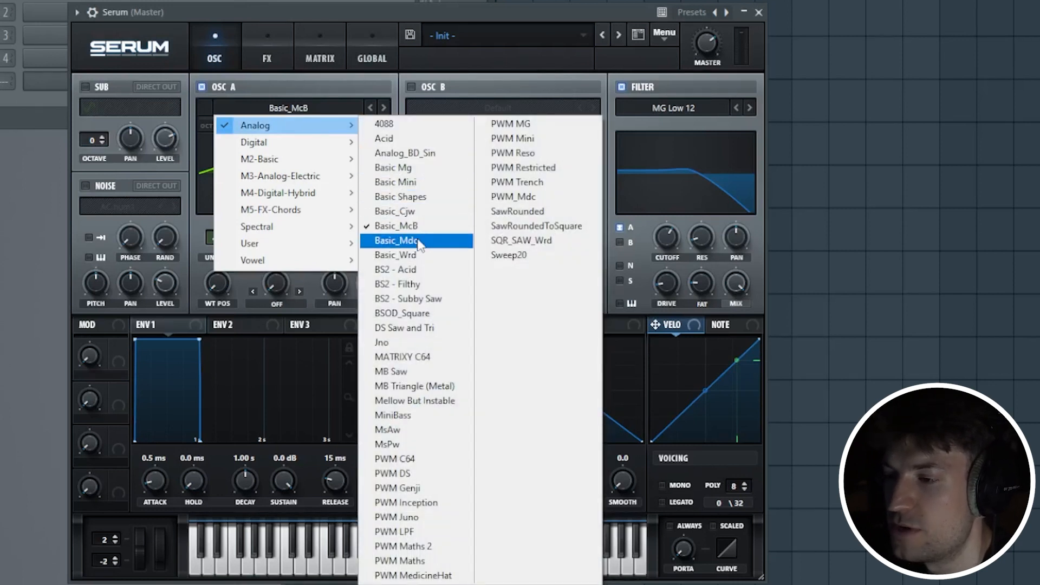
{"action": "left_click", "coordinate": [420, 197]}
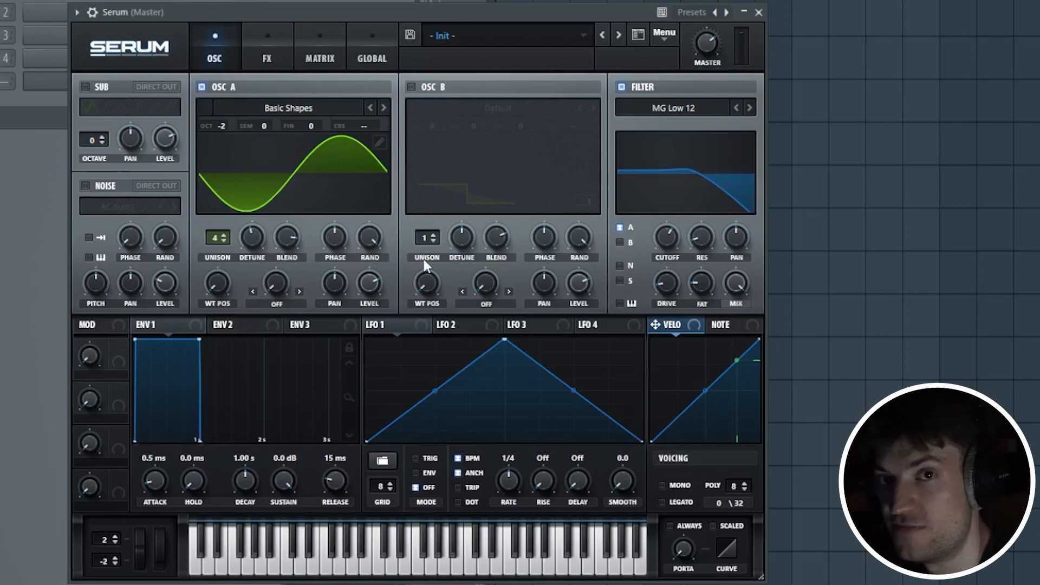
Try the square shape of the Basic Shapes wavetable by raising its wavetable position, and return it to the sine shape
{"action": "left_click", "coordinate": [289, 107]}
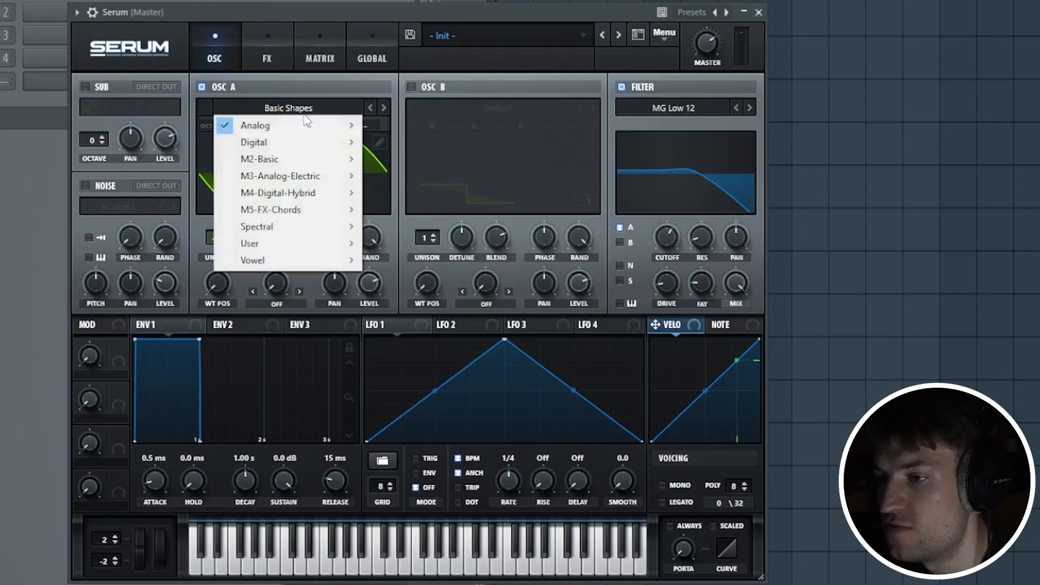
{"action": "mouse_move", "coordinate": [254, 126]}
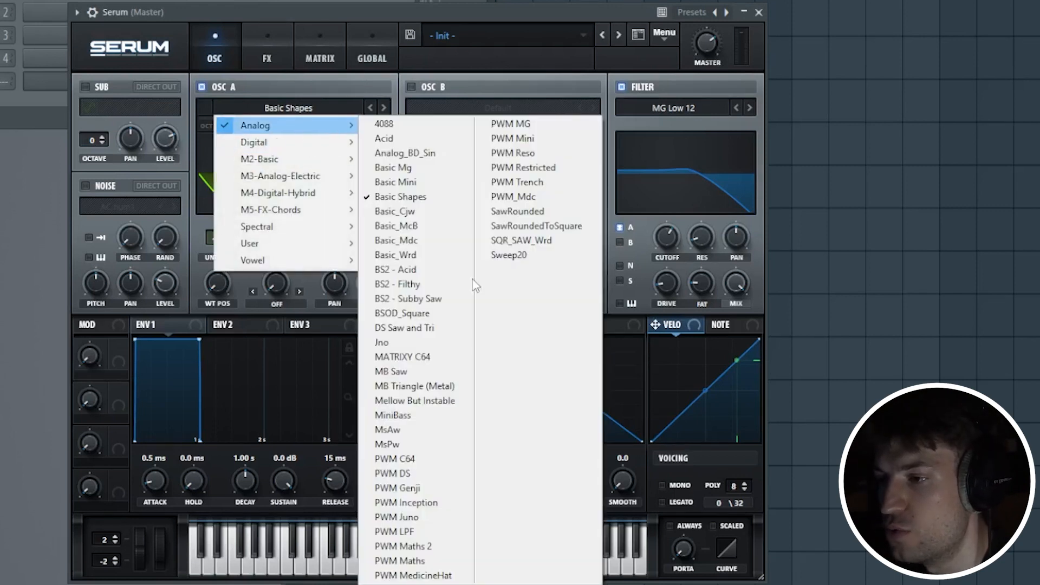
{"action": "left_click", "coordinate": [365, 14]}
{"action": "left_click_drag", "start_coordinate": [220, 288], "coordinate": [255, 236]}
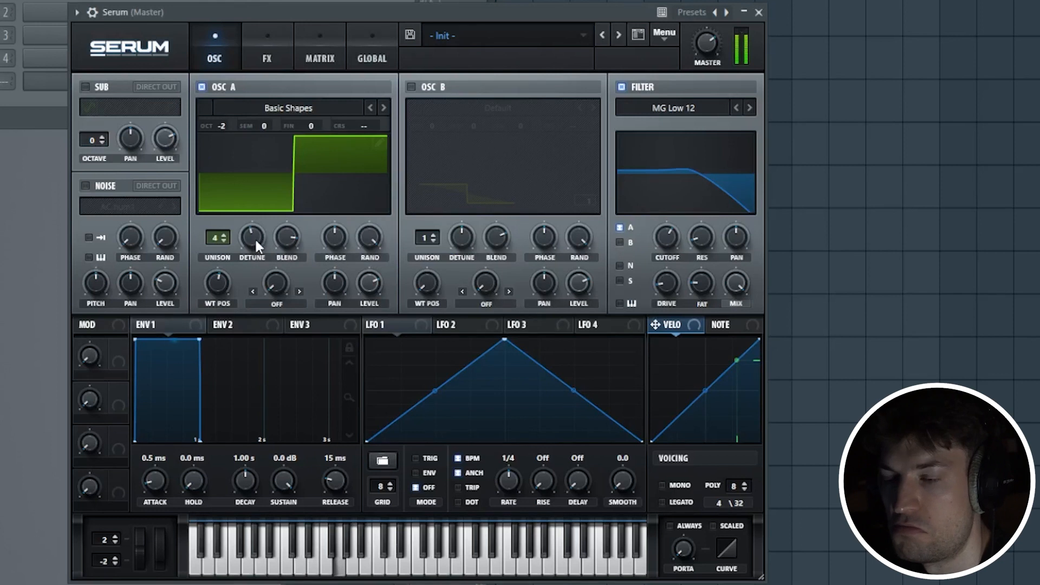
{"action": "left_click_drag", "start_coordinate": [222, 281], "coordinate": [233, 373]}
Load the analog Basic_Mdc wavetable into oscillator A
{"action": "left_click", "coordinate": [335, 112]}
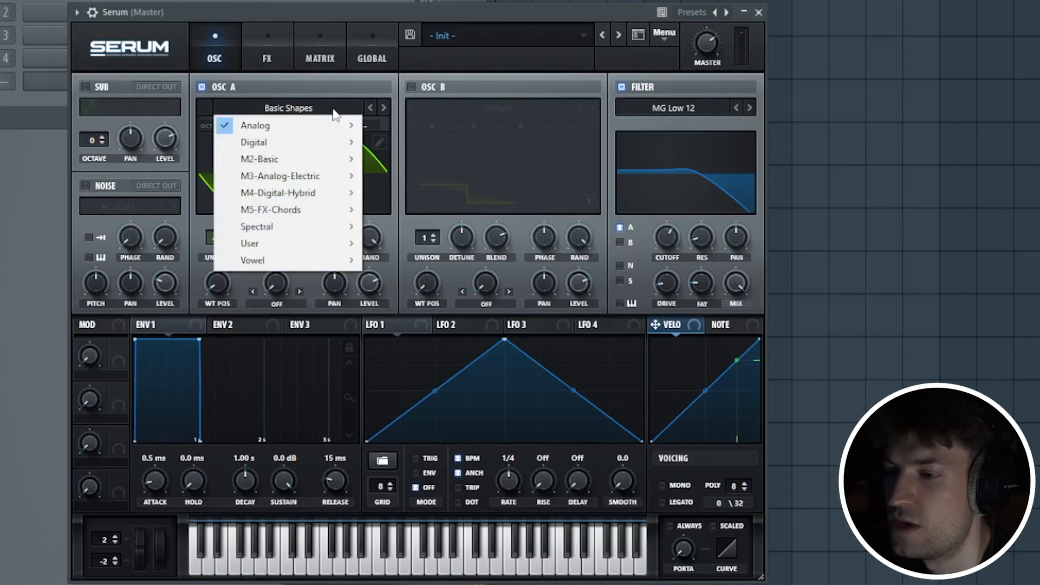
{"action": "mouse_move", "coordinate": [322, 126]}
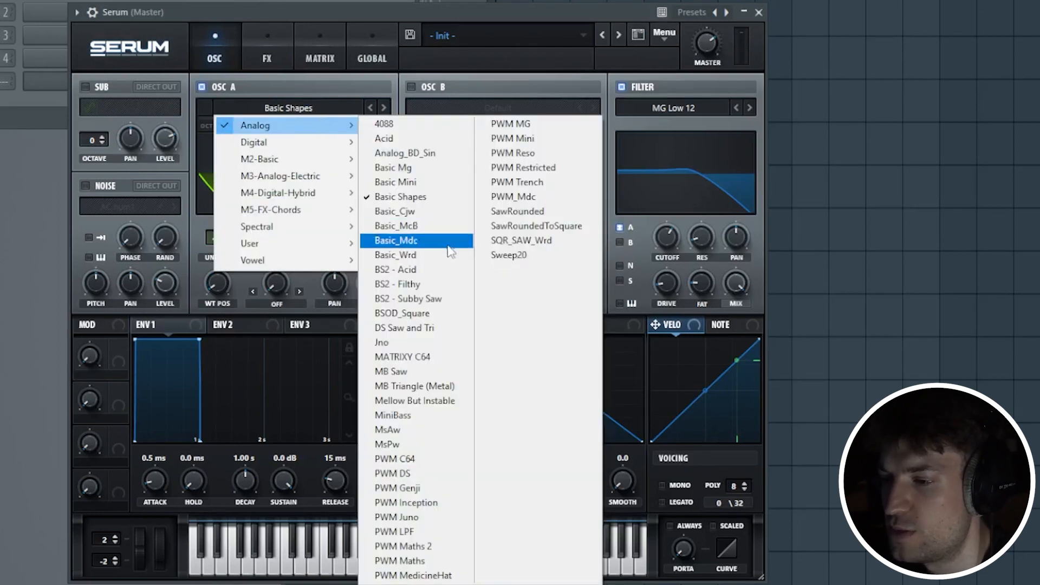
{"action": "left_click", "coordinate": [423, 241]}
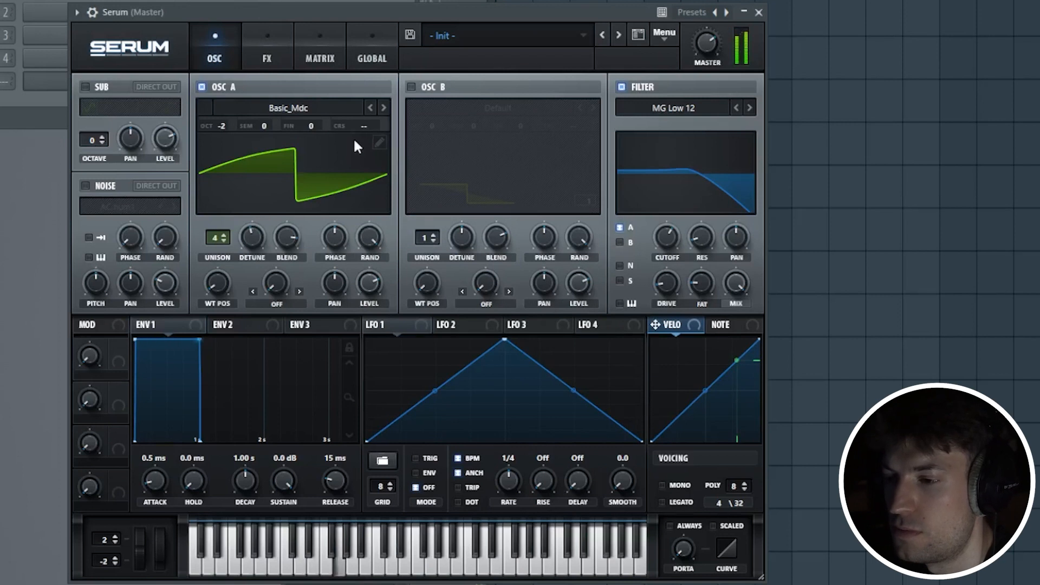
Try the wavetables neighbouring Basic_Mdc in oscillator A
{"action": "left_click", "coordinate": [384, 108]}
{"action": "left_click", "coordinate": [370, 106]}
{"action": "left_click", "coordinate": [370, 106]}
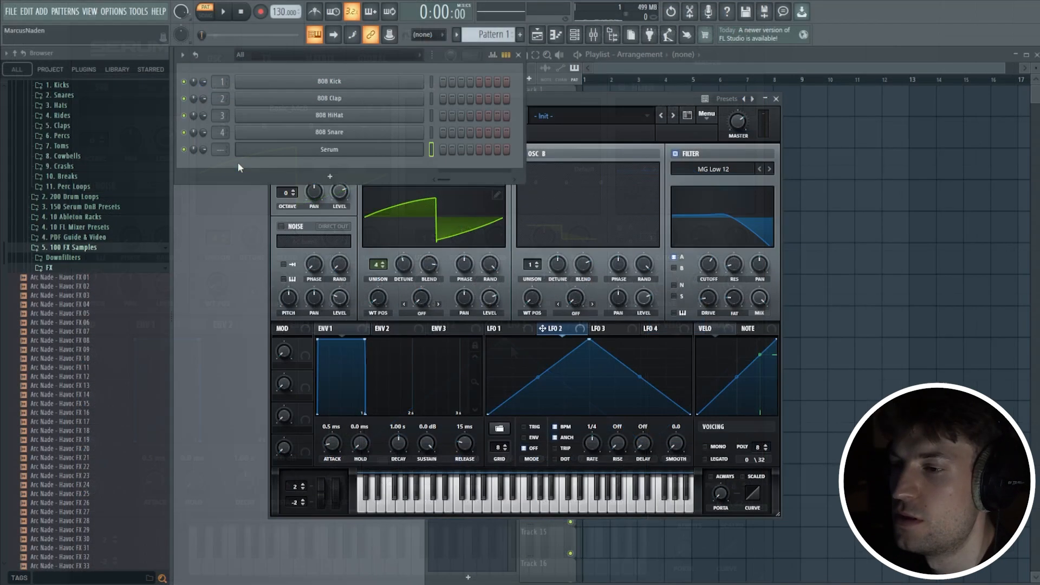
Route the Serum channel to mixer track 1 and open the mixer
{"action": "left_click_drag", "start_coordinate": [220, 150], "coordinate": [220, 143]}
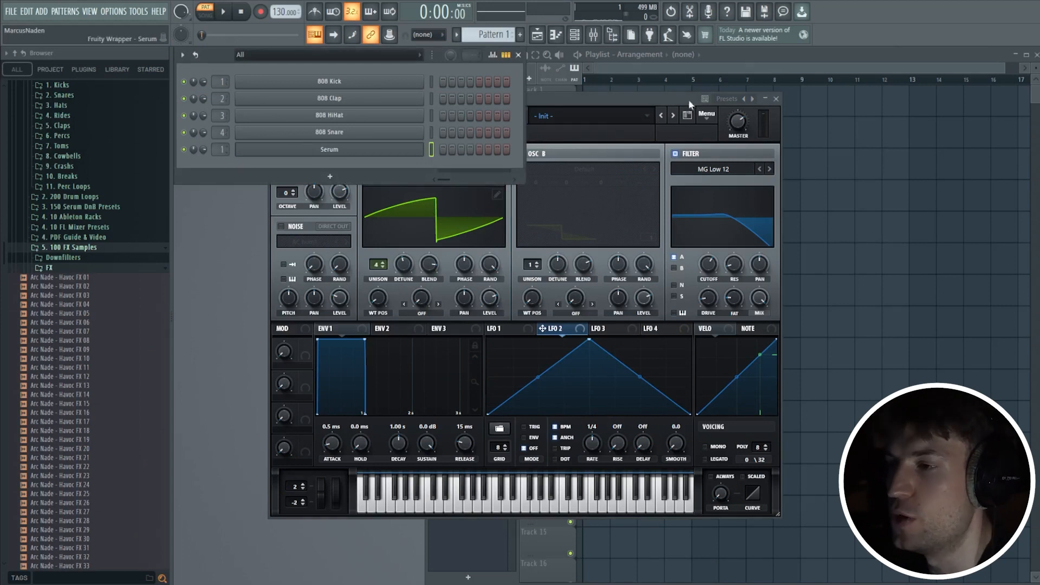
{"action": "left_click", "coordinate": [601, 37]}
{"action": "left_click_drag", "start_coordinate": [399, 69], "coordinate": [447, 74]}
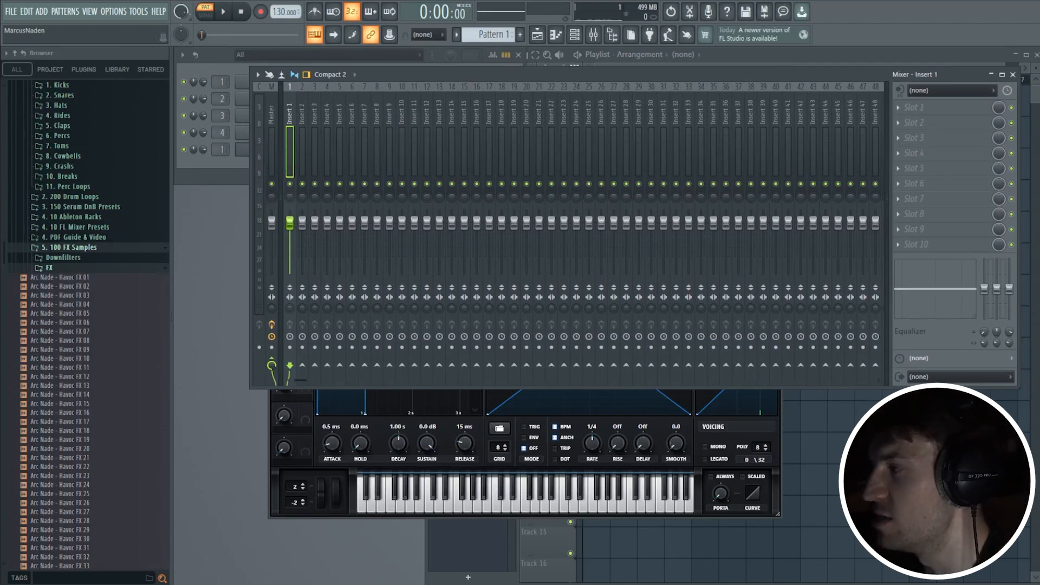
Load OTT on mixer Insert 1, set its depth to 13 %, and audition the sound
{"action": "left_click_drag", "start_coordinate": [312, 170], "coordinate": [516, 119]}
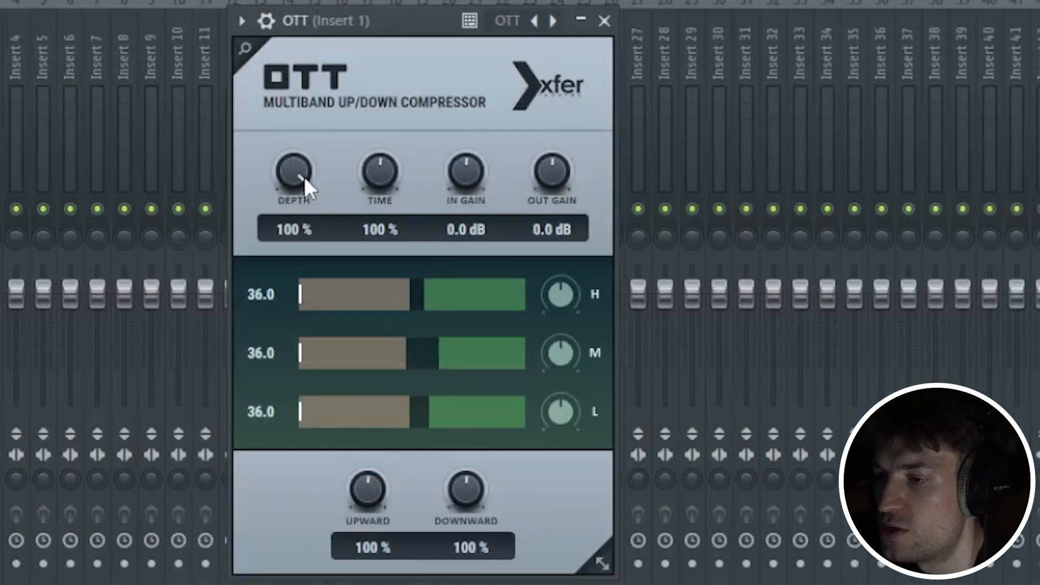
{"action": "left_click_drag", "start_coordinate": [304, 177], "coordinate": [298, 385]}
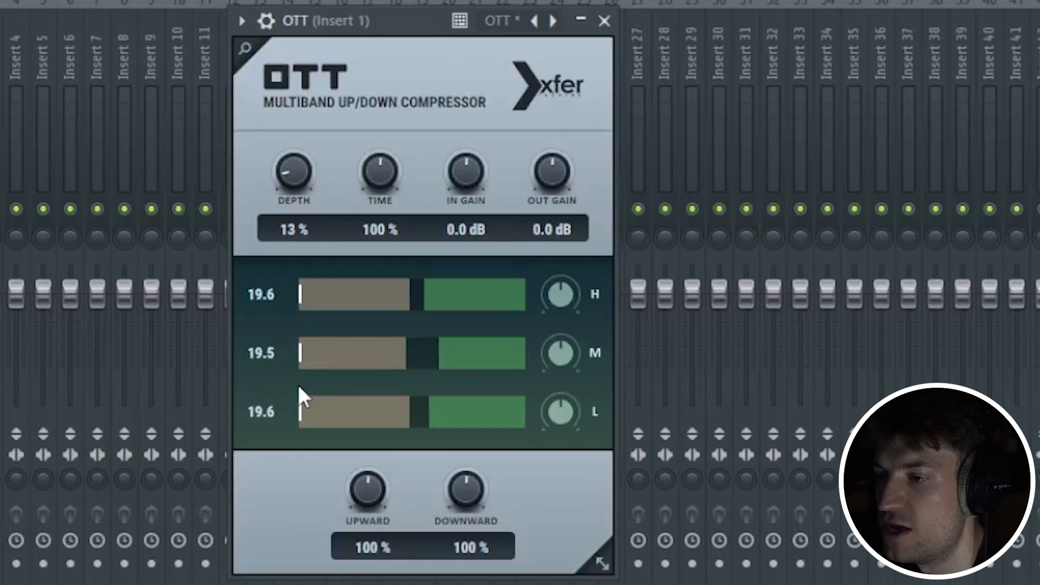
{"action": "key", "text": "space"}
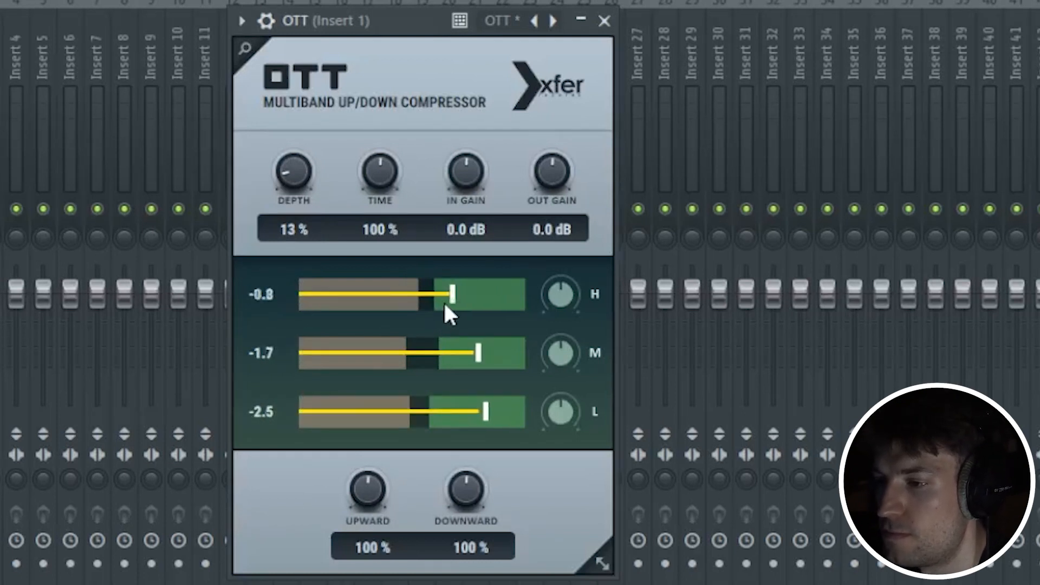
{"action": "left_click_drag", "start_coordinate": [407, 199], "coordinate": [408, 128]}
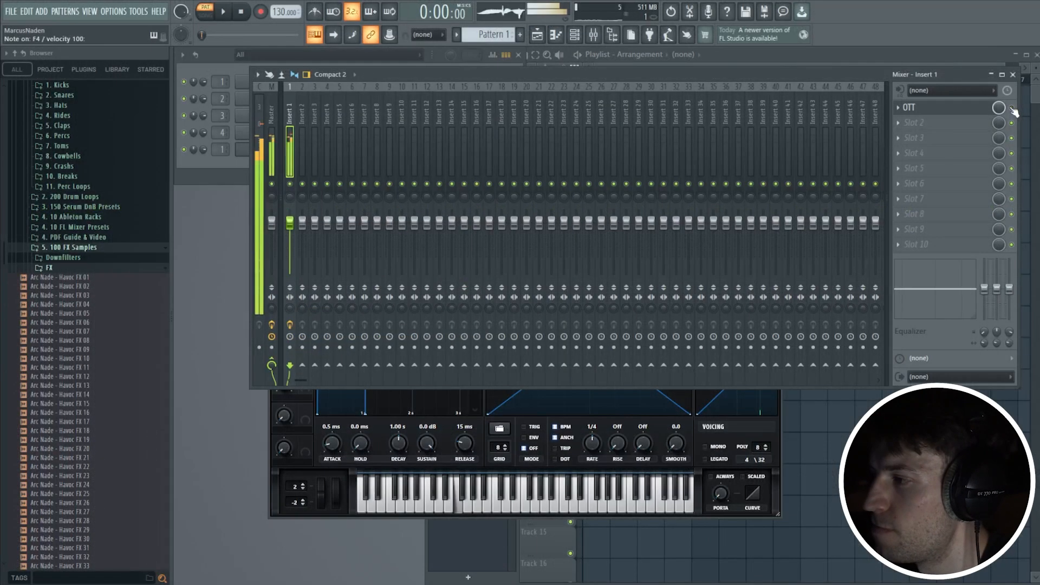
Add Decimort2 to the second effect slot of Insert 1 and load its Action Movie preset
{"action": "left_click", "coordinate": [938, 123]}
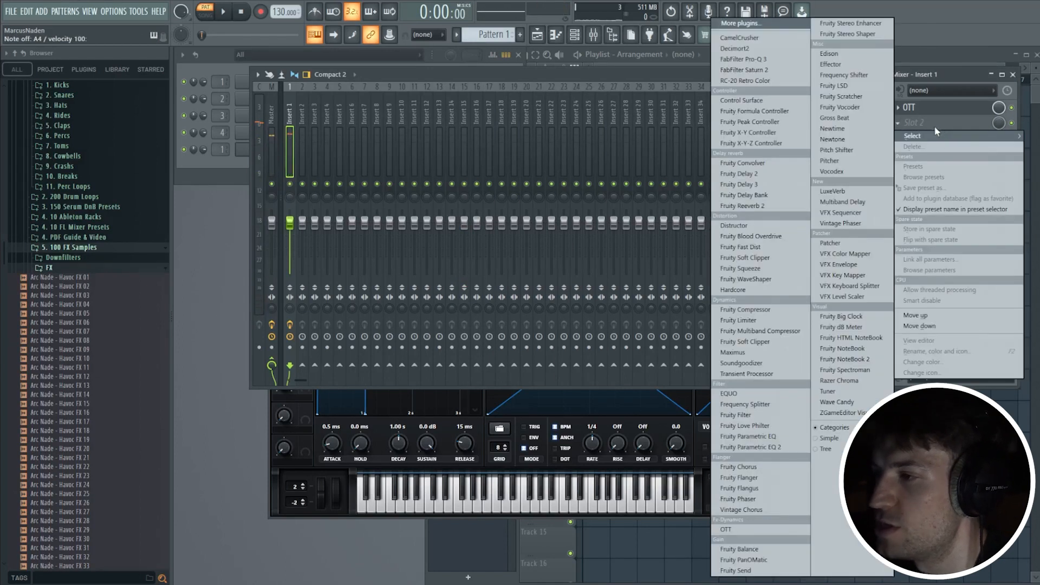
{"action": "left_click", "coordinate": [735, 49]}
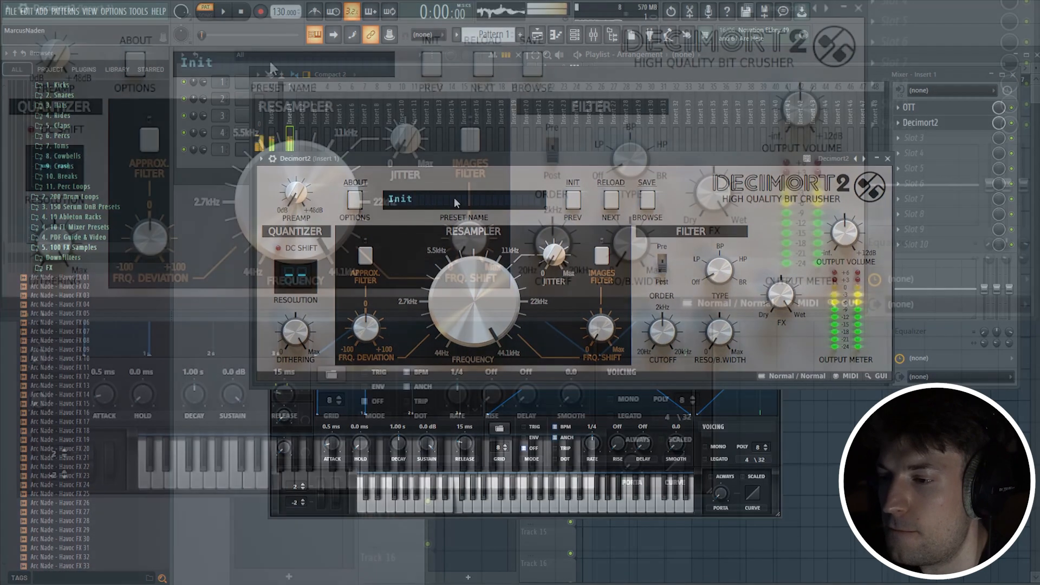
{"action": "left_click", "coordinate": [454, 197]}
{"action": "left_click", "coordinate": [382, 466]}
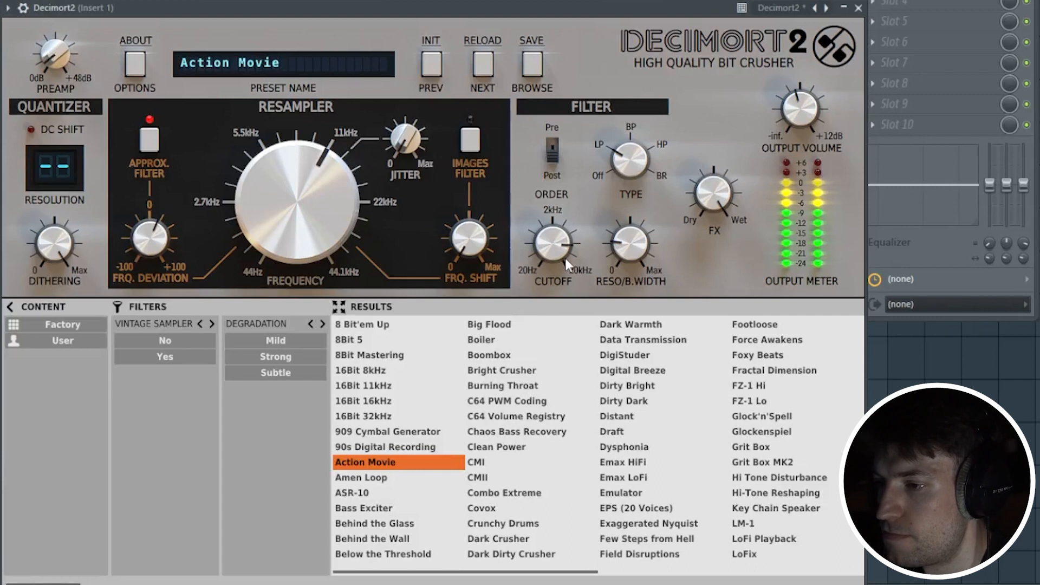
{"action": "left_click", "coordinate": [859, 8]}
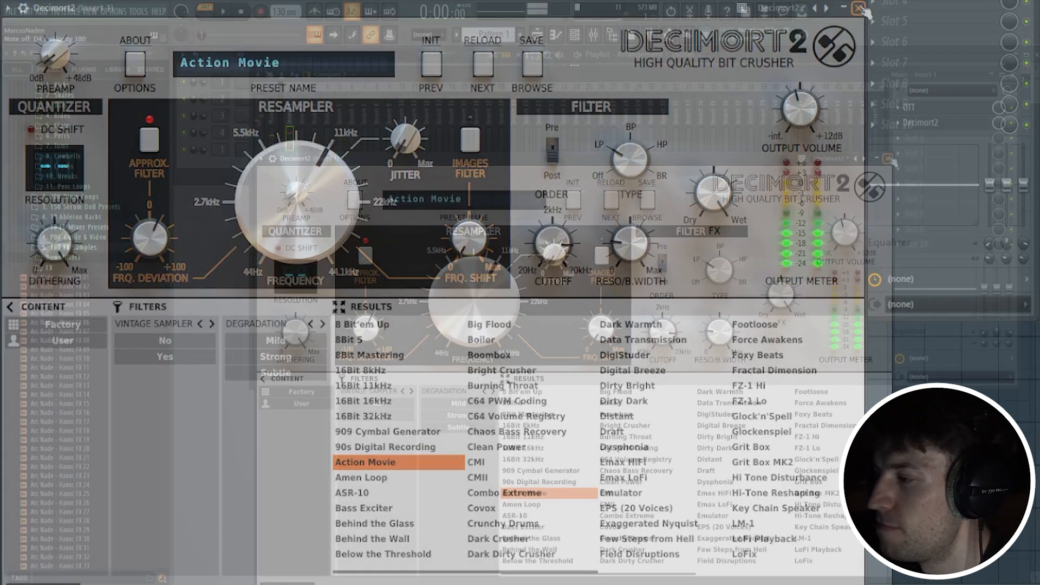
Add CamelCrusher to the third effect slot of Insert 1 and choose the British Clean patch
{"action": "left_click", "coordinate": [921, 137]}
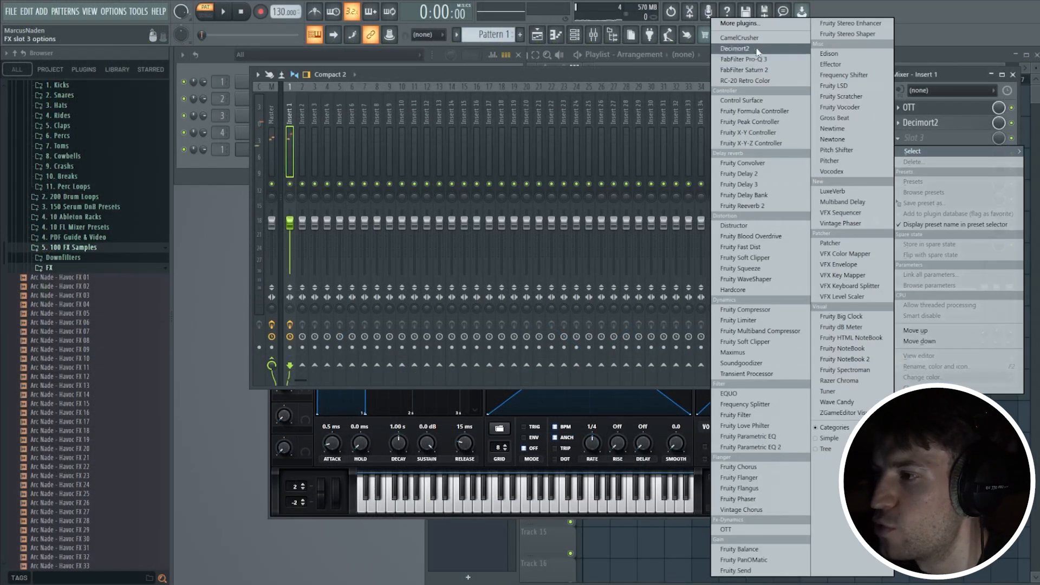
{"action": "left_click", "coordinate": [740, 37]}
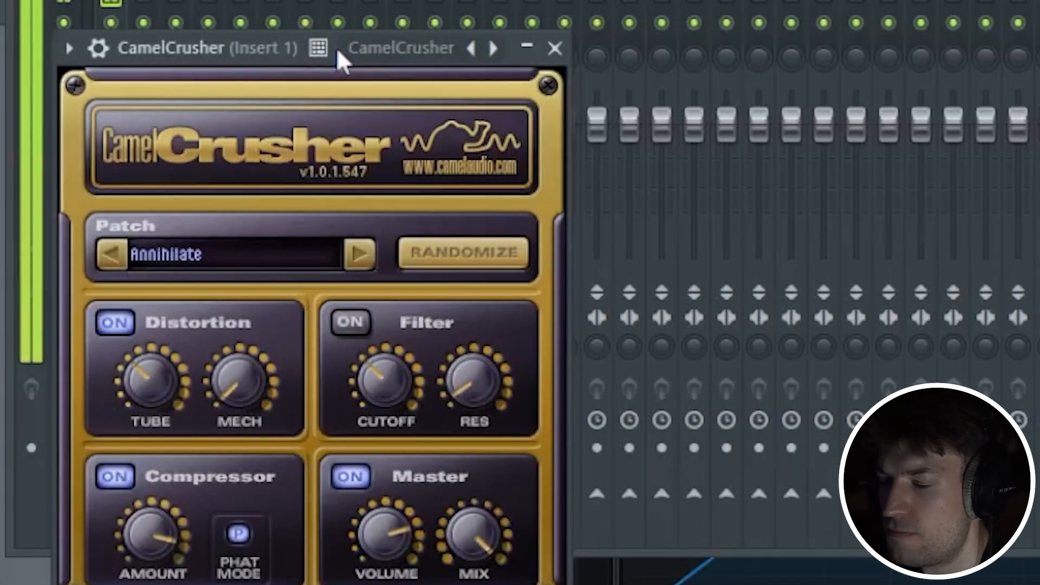
{"action": "left_click_drag", "start_coordinate": [338, 49], "coordinate": [454, 18]}
{"action": "left_click", "coordinate": [475, 223]}
{"action": "left_click", "coordinate": [476, 222]}
{"action": "left_click", "coordinate": [476, 223]}
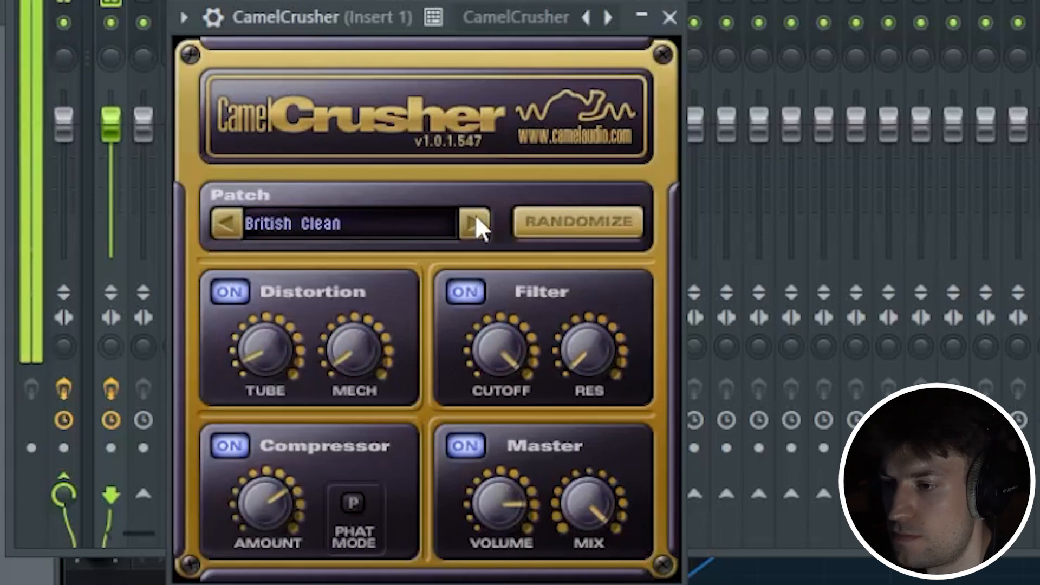
{"action": "left_click", "coordinate": [670, 17]}
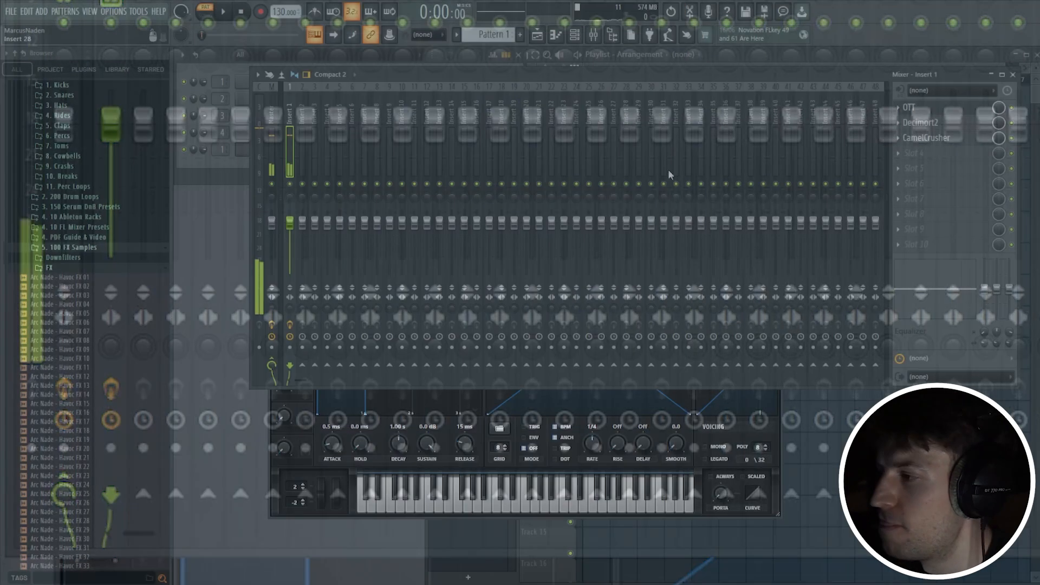
Add FabFilter Saturn 2 to the fourth effect slot of Insert 1 with its default Warm Tape setting
{"action": "left_click", "coordinate": [919, 152]}
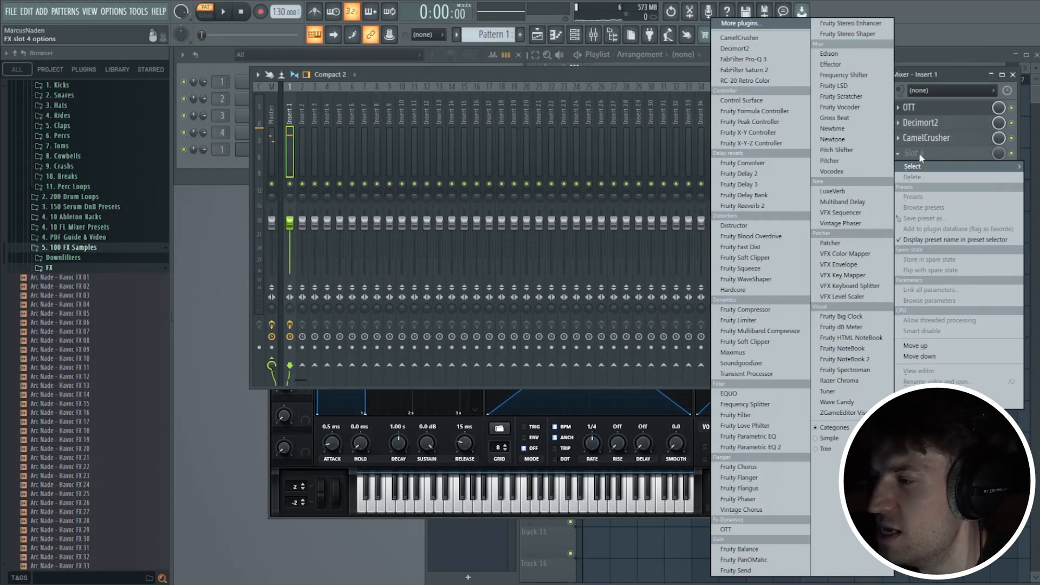
{"action": "left_click", "coordinate": [776, 75]}
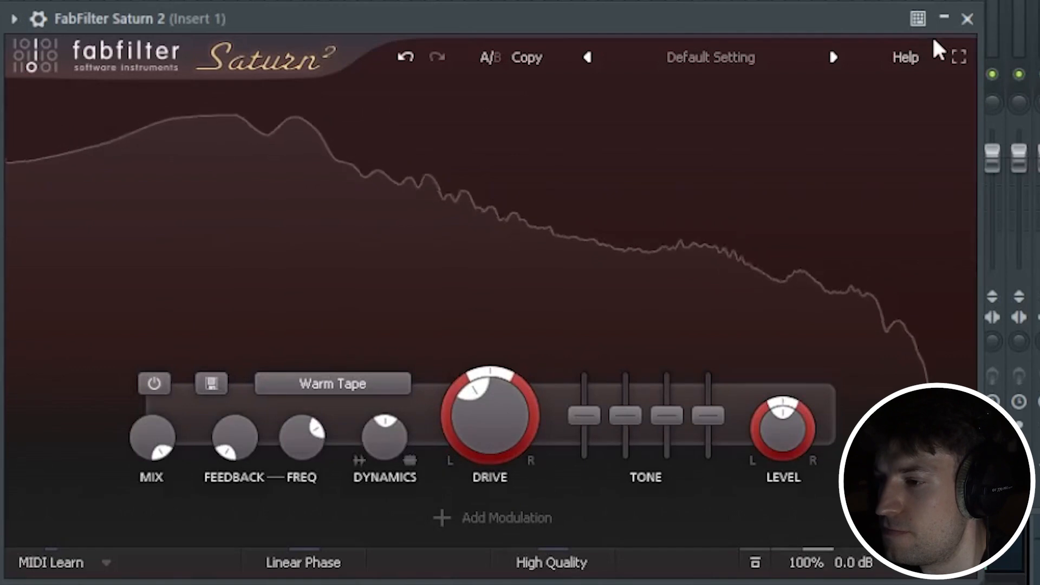
{"action": "left_click", "coordinate": [966, 18]}
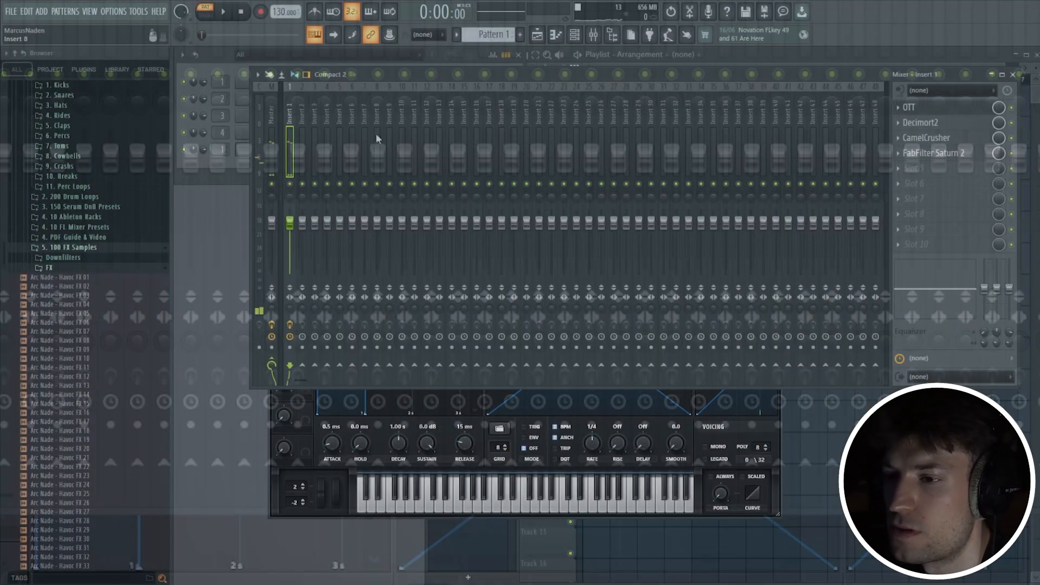
Load ValhallaRoom on mixer Insert 2 and send Insert 1 to Insert 2 at 72 %
{"action": "left_click", "coordinate": [304, 135]}
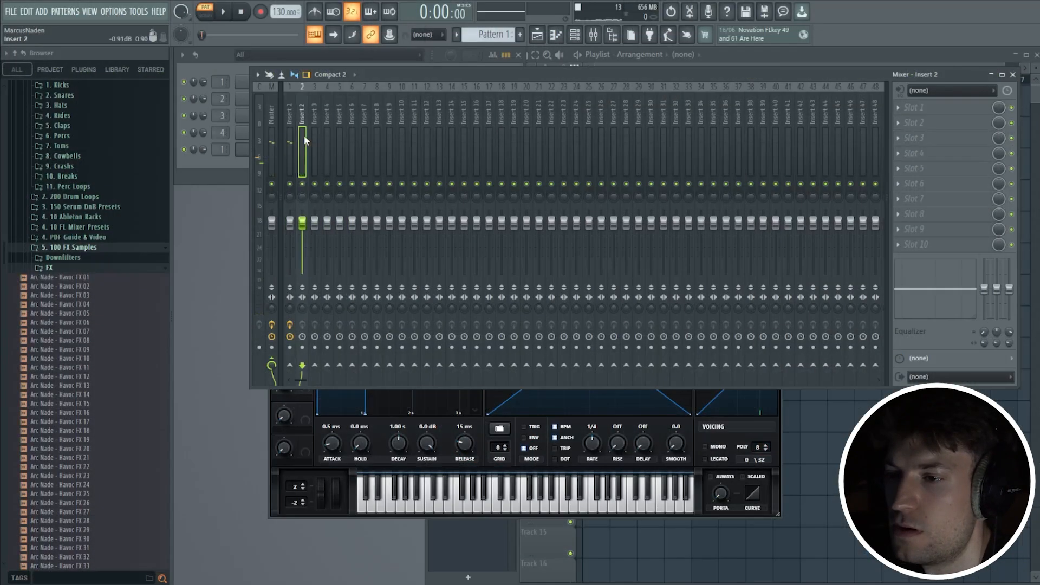
{"action": "right_click", "coordinate": [304, 136]}
{"action": "left_click", "coordinate": [304, 136]}
{"action": "left_click", "coordinate": [963, 105]}
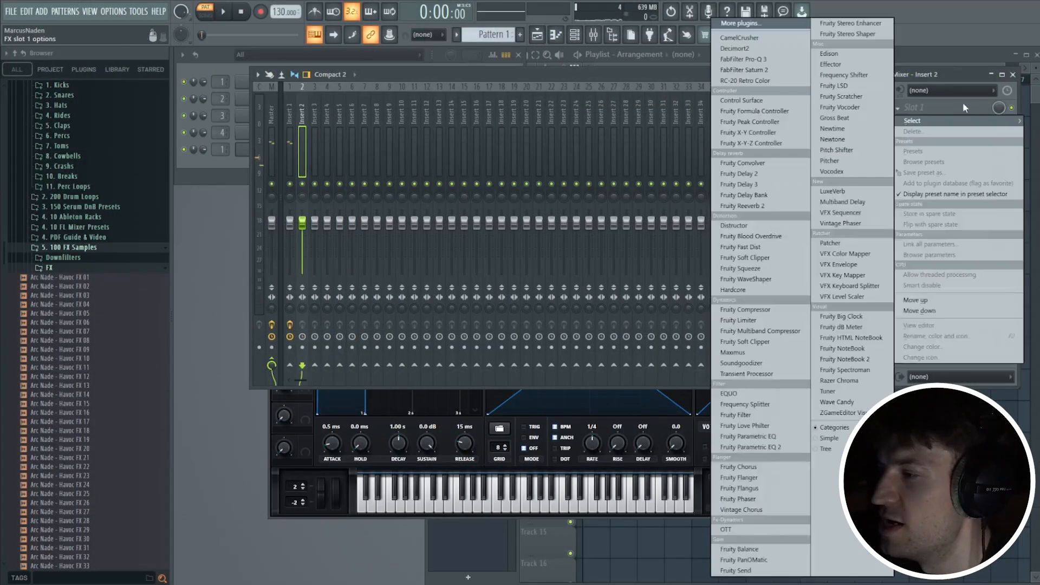
{"action": "left_click", "coordinate": [779, 25]}
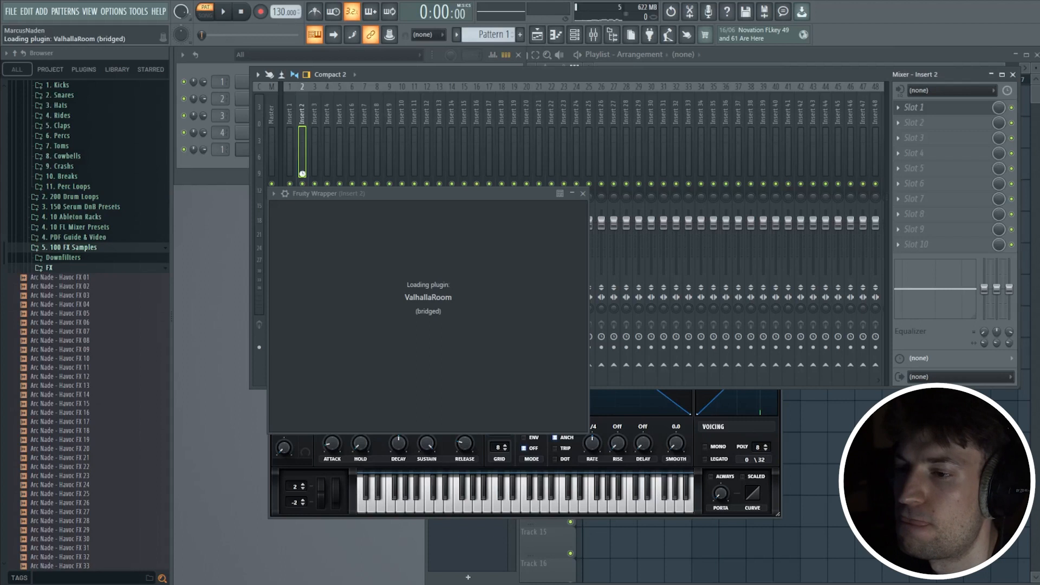
{"action": "left_click", "coordinate": [290, 151]}
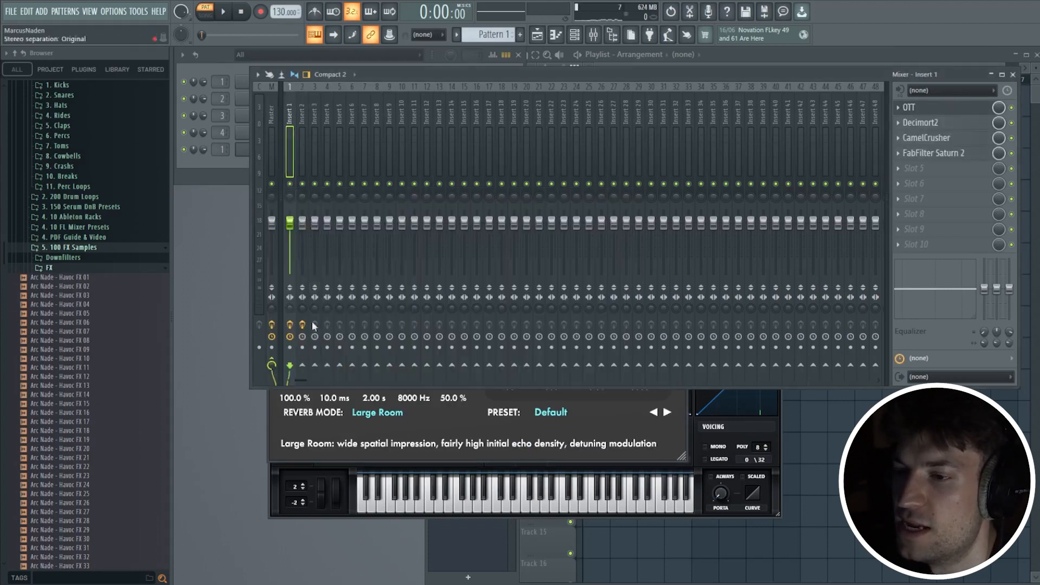
{"action": "left_click", "coordinate": [302, 365]}
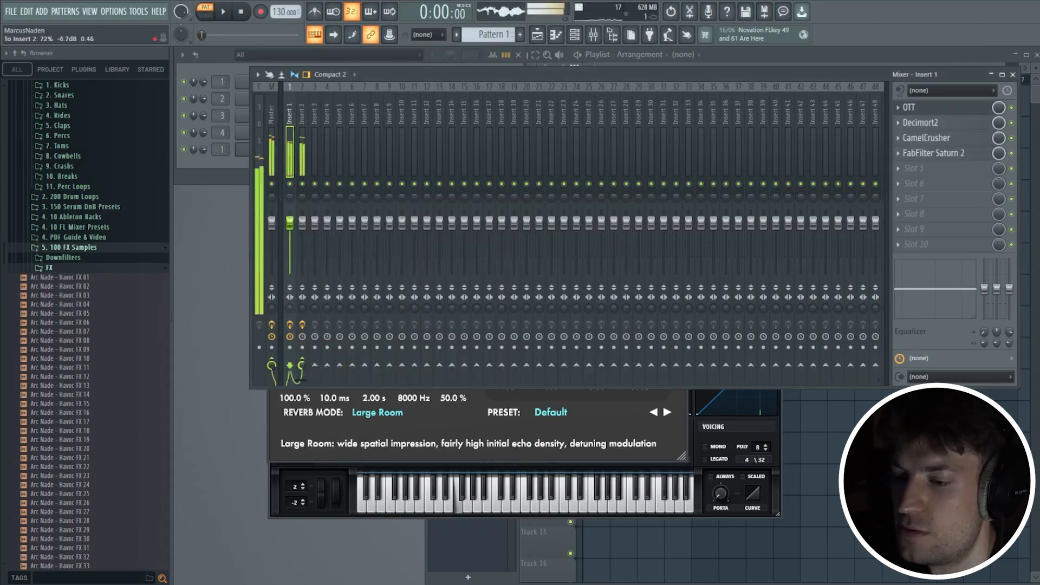
Set ValhallaRoom's decay to 0.10 s and its mix to 42.4 % while auditioning the reverb
{"action": "left_click", "coordinate": [686, 444]}
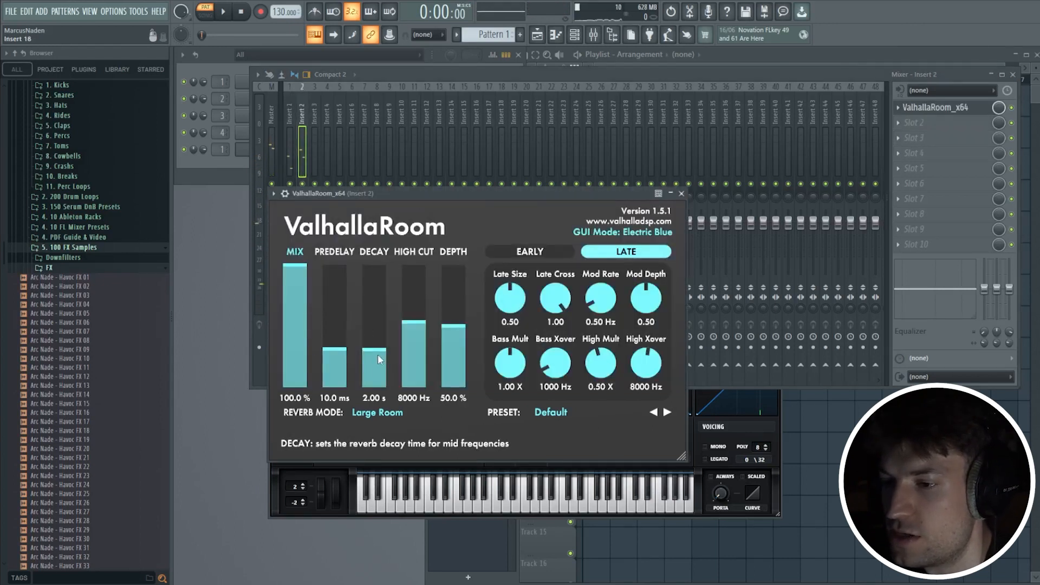
{"action": "left_click_drag", "start_coordinate": [378, 359], "coordinate": [382, 377]}
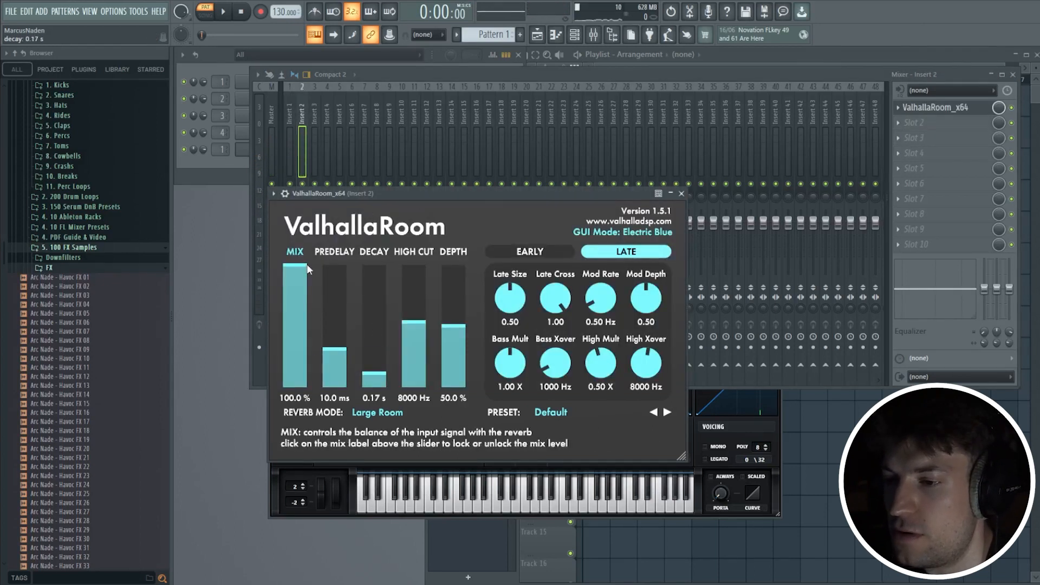
{"action": "left_click_drag", "start_coordinate": [305, 302], "coordinate": [304, 303]}
{"action": "left_click_drag", "start_coordinate": [402, 195], "coordinate": [454, 194]}
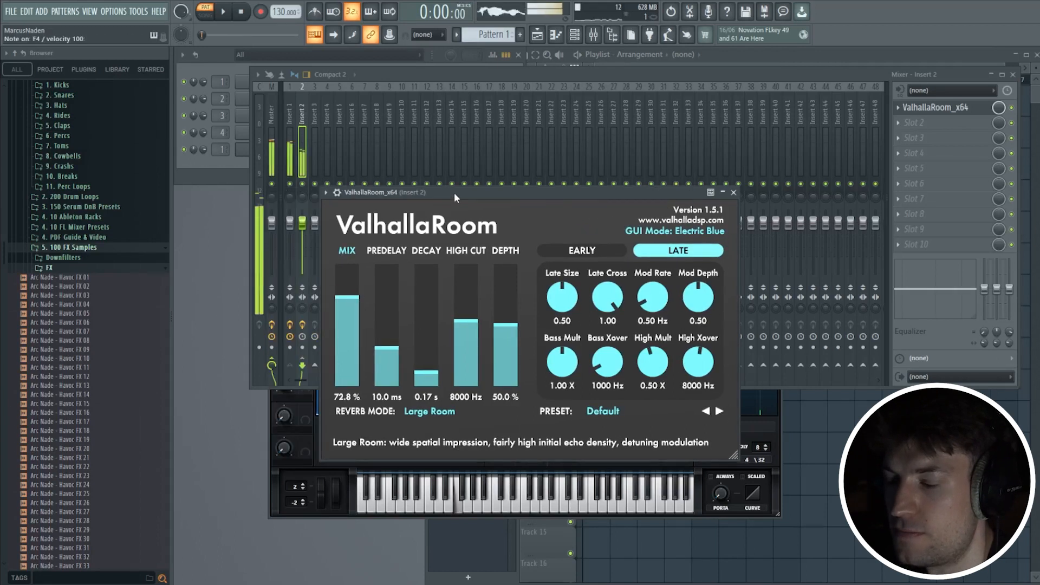
{"action": "left_click_drag", "start_coordinate": [426, 372], "coordinate": [432, 379]}
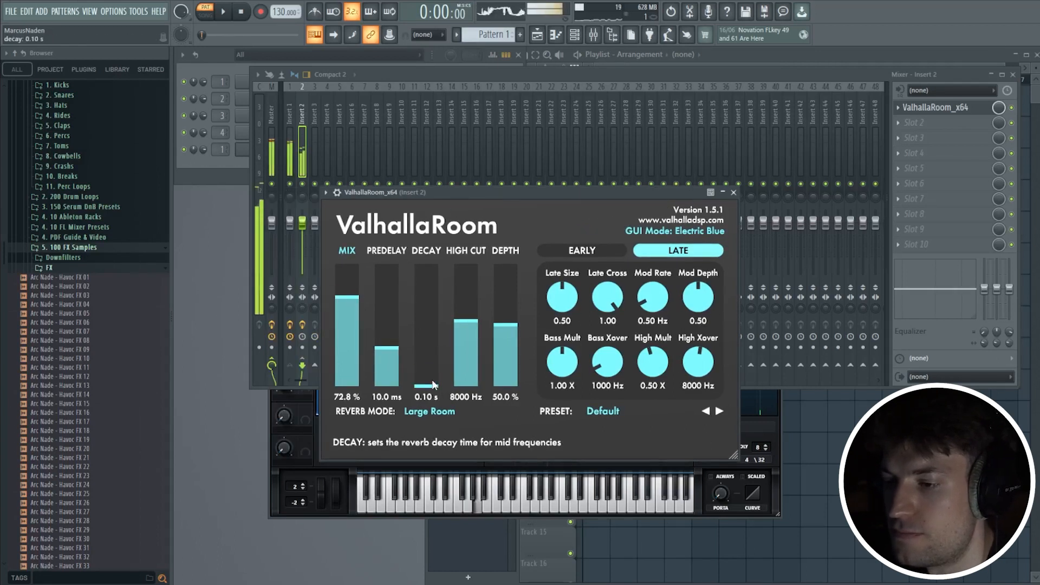
{"action": "left_click_drag", "start_coordinate": [482, 194], "coordinate": [542, 169]}
{"action": "left_click_drag", "start_coordinate": [412, 260], "coordinate": [418, 277]}
{"action": "left_click_drag", "start_coordinate": [477, 168], "coordinate": [502, 165]}
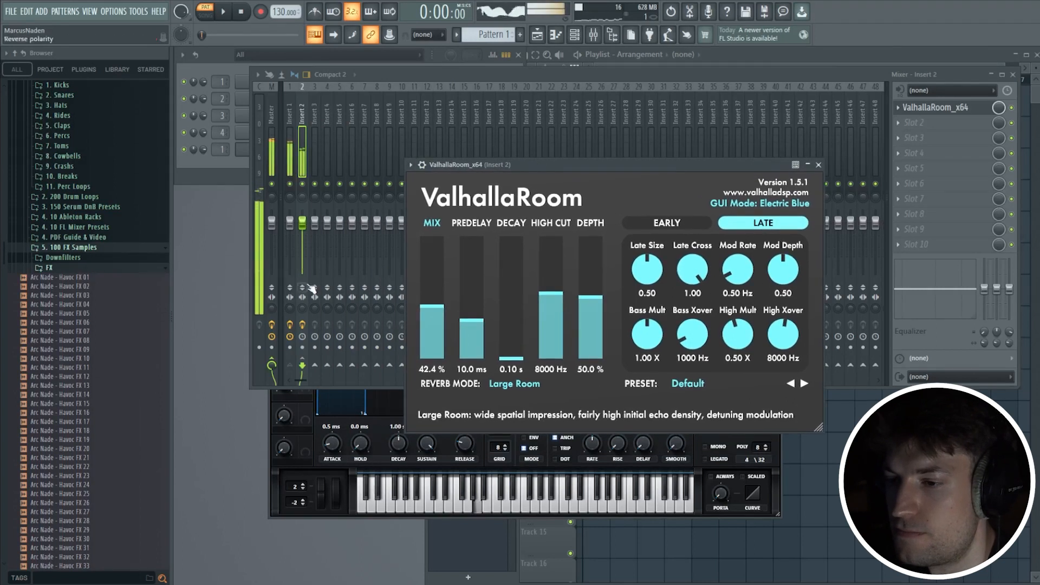
{"action": "left_click", "coordinate": [305, 186]}
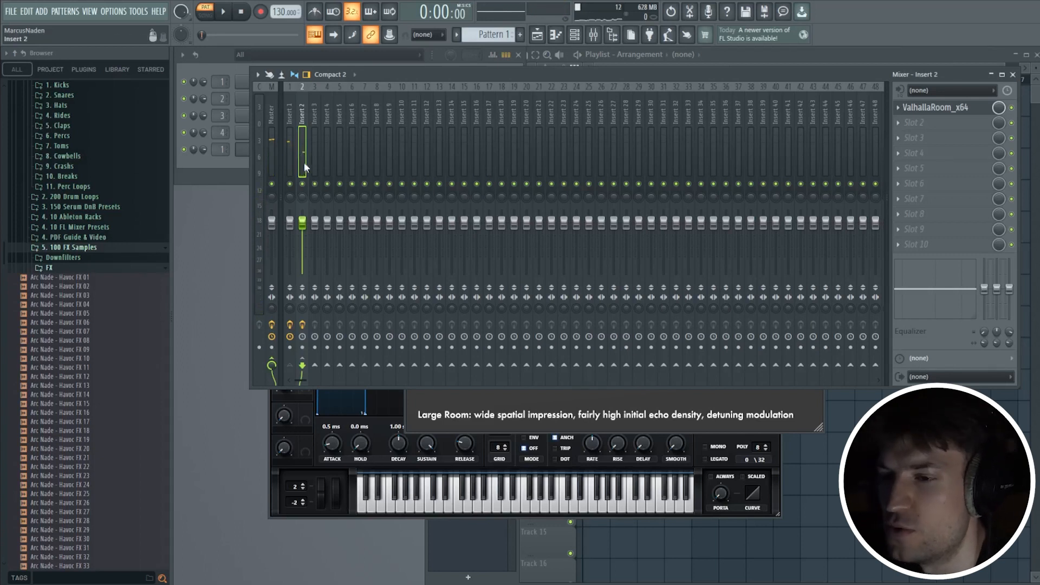
Add RC-20 Retro Color to the fifth effect slot of Insert 1
{"action": "left_click", "coordinate": [290, 150]}
{"action": "left_click", "coordinate": [926, 168]}
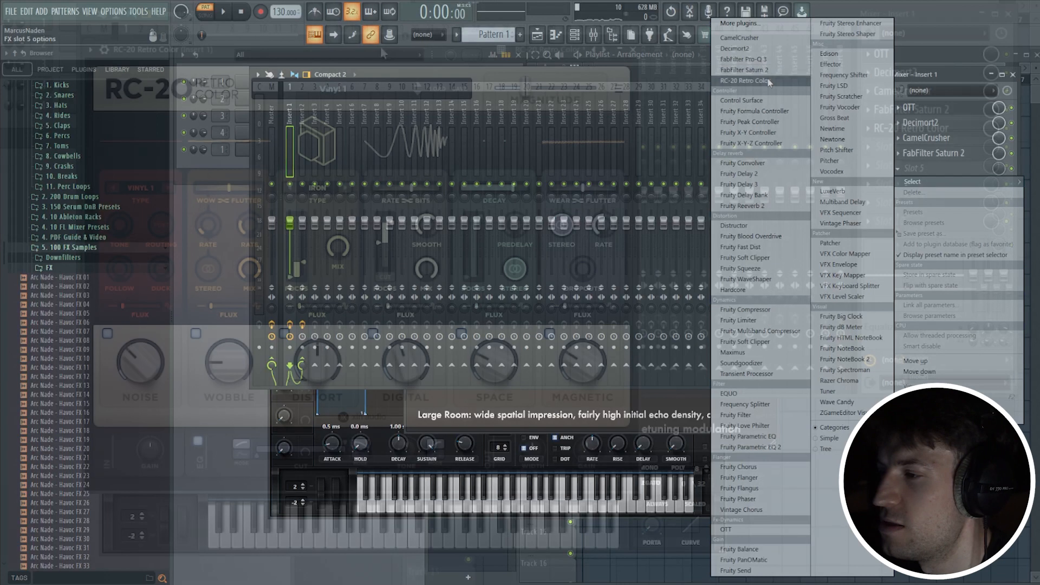
{"action": "left_click", "coordinate": [769, 82]}
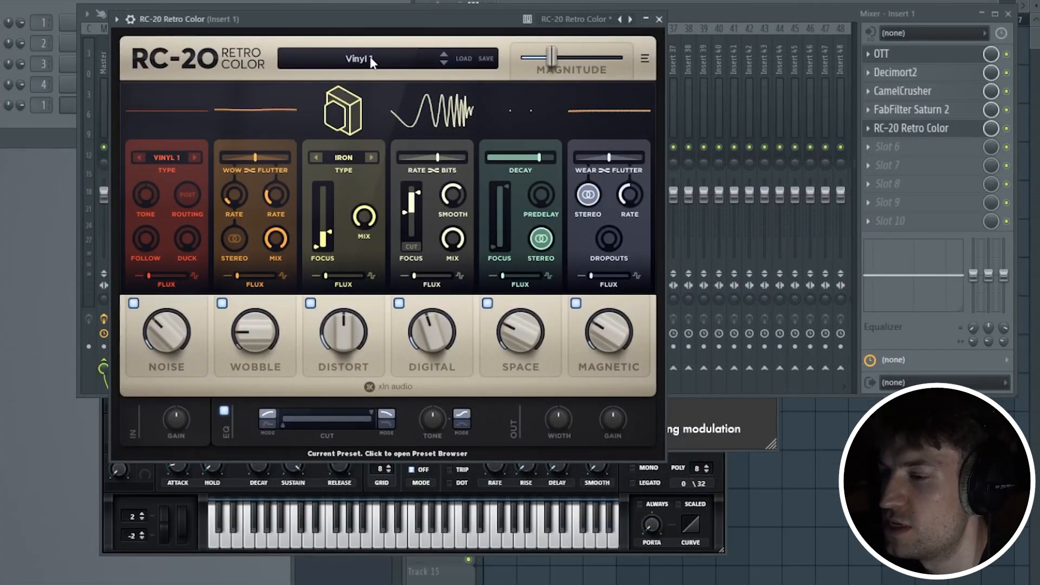
Switch RC-20 Retro Color to the Vinyl 1(1) preset, and close and reopen the plugin
{"action": "left_click", "coordinate": [372, 61]}
{"action": "left_click", "coordinate": [372, 60]}
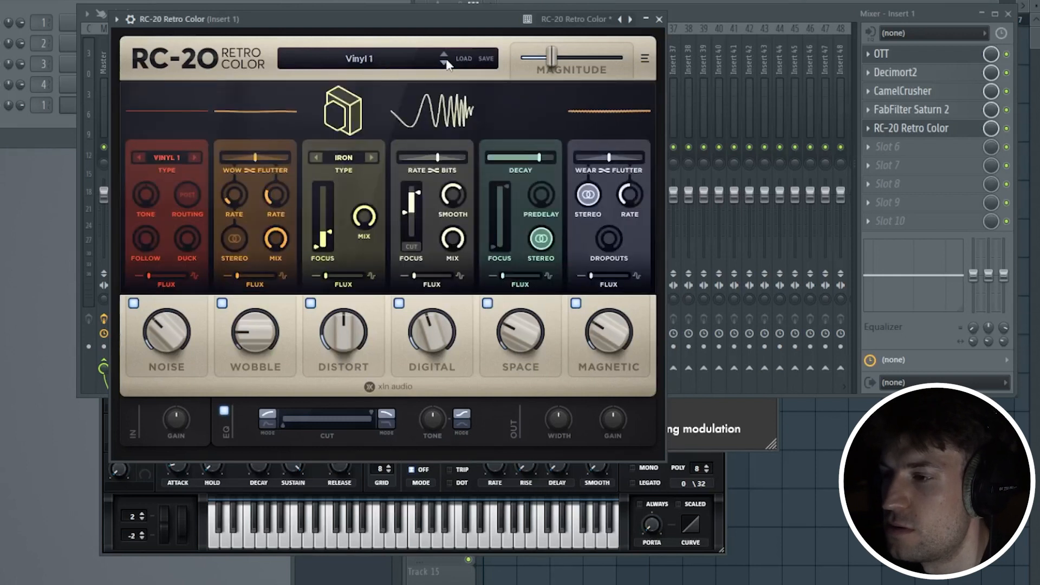
{"action": "left_click", "coordinate": [444, 56]}
{"action": "left_click", "coordinate": [443, 56]}
{"action": "left_click", "coordinate": [443, 56]}
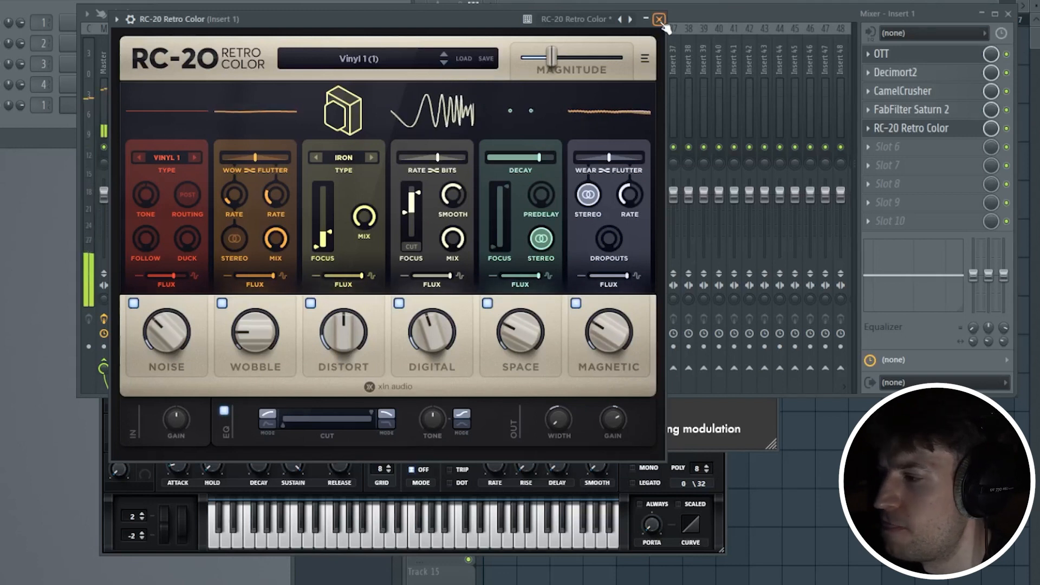
{"action": "left_click", "coordinate": [659, 19]}
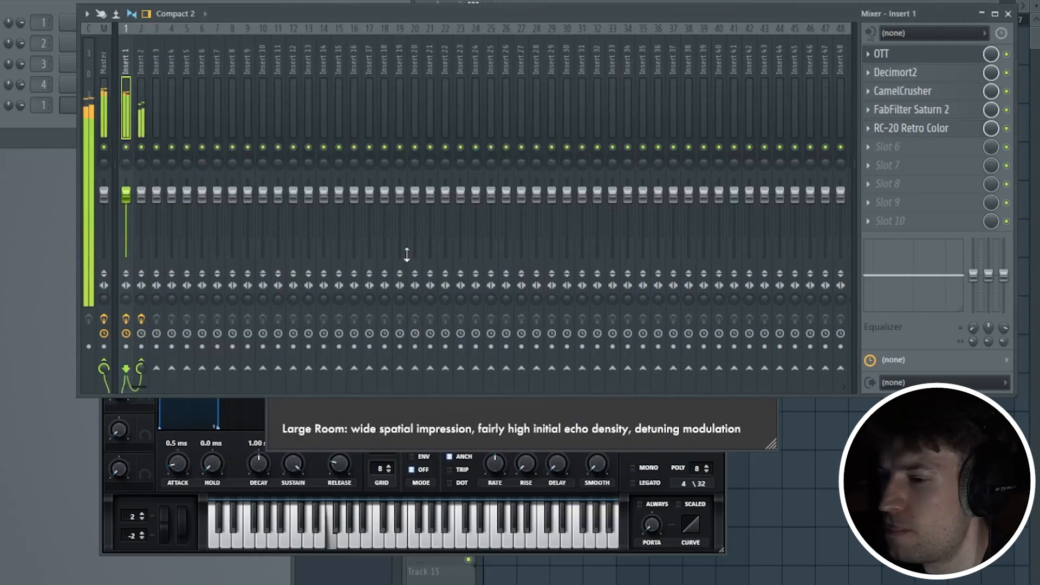
{"action": "left_click", "coordinate": [970, 131]}
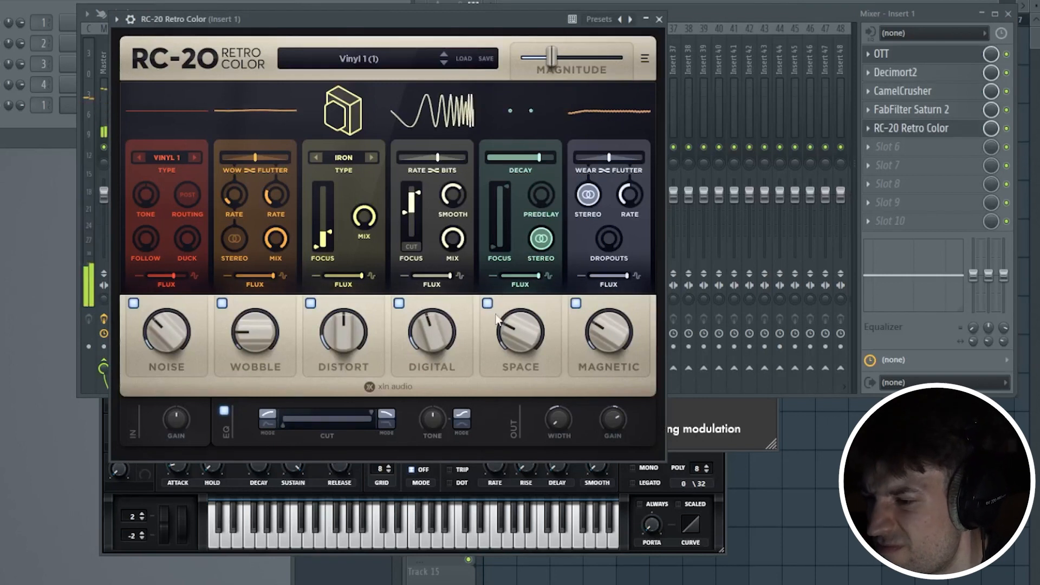
Disable the Space module in RC-20 Retro Color and close the plugin
{"action": "left_click", "coordinate": [488, 303]}
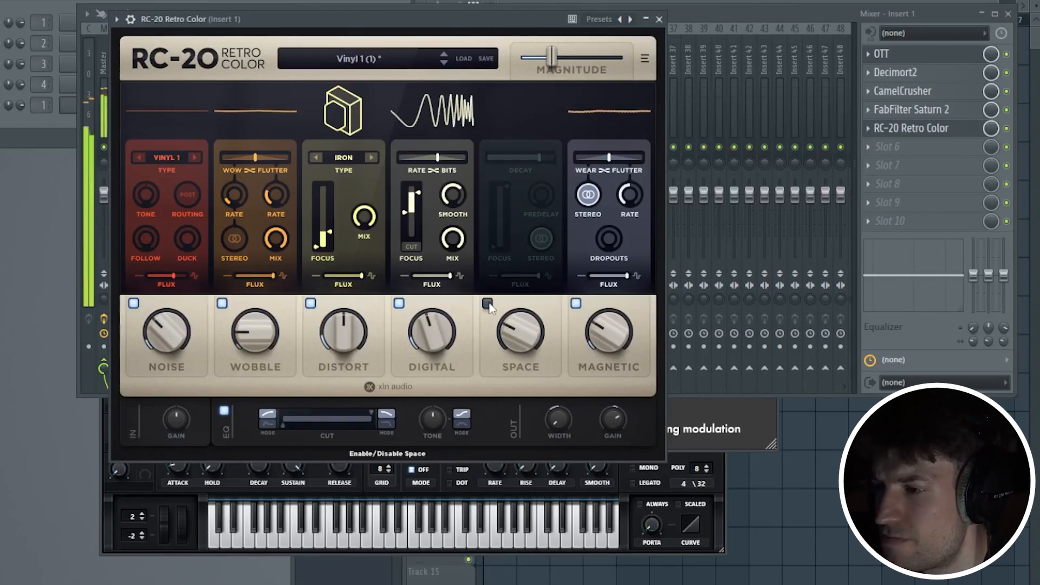
{"action": "left_click", "coordinate": [659, 19]}
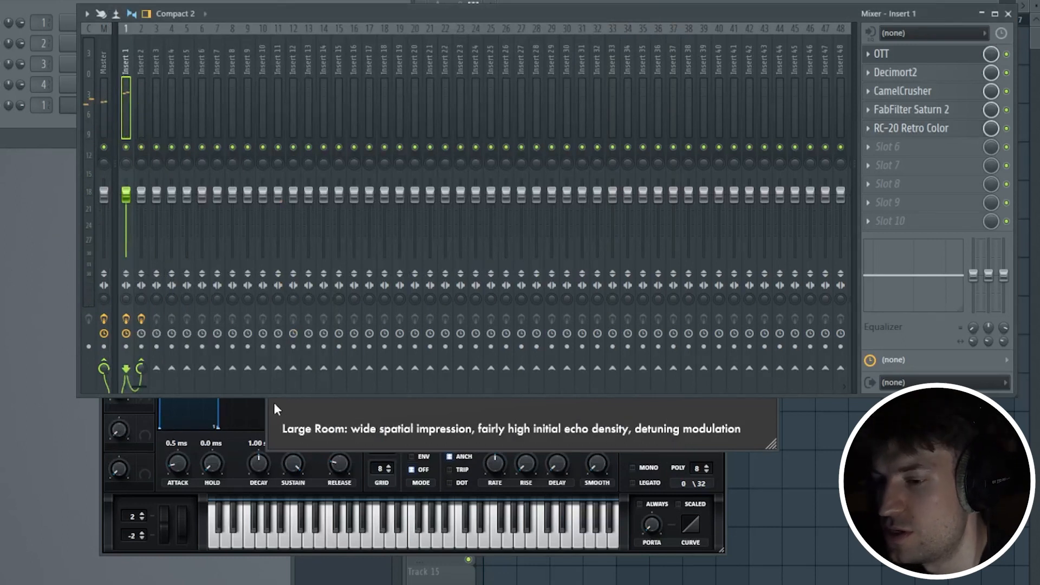
Compare the dry and processed sound by bypassing and restoring the effects on Inserts 1 and 2, and muting and unmuting Insert 2
{"action": "left_click", "coordinate": [126, 319]}
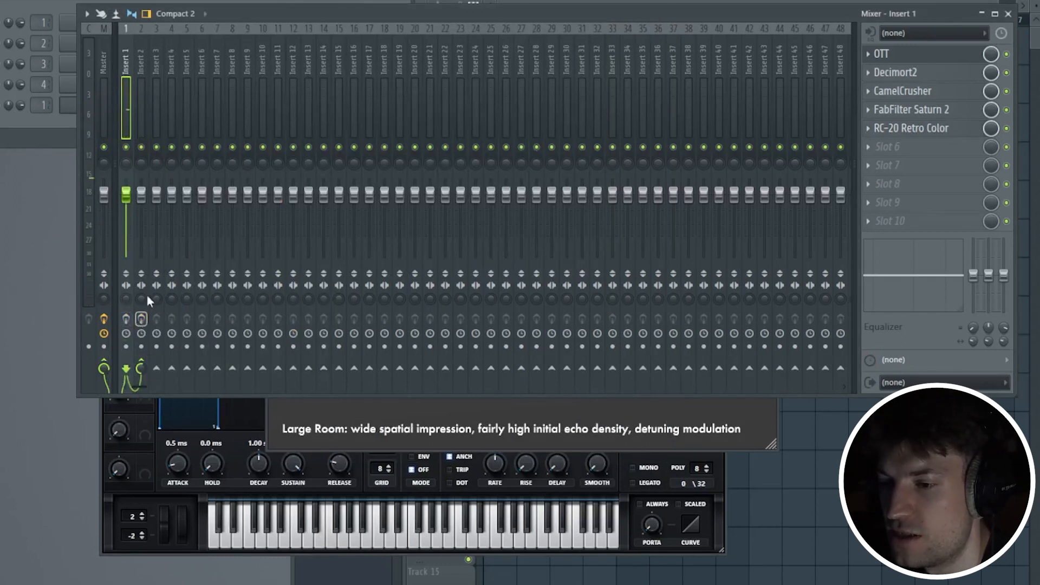
{"action": "left_click", "coordinate": [141, 147]}
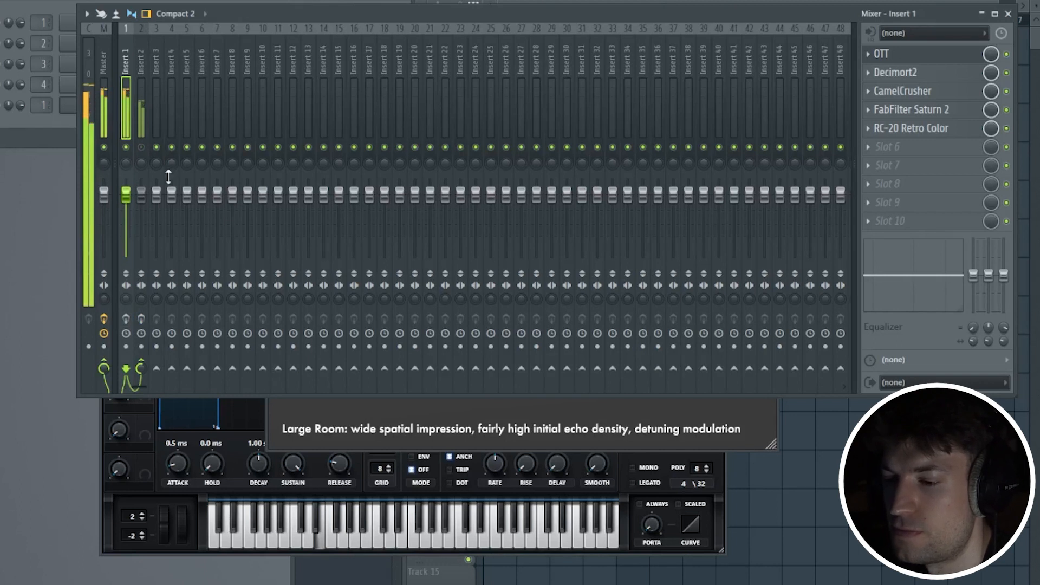
{"action": "left_click", "coordinate": [141, 147]}
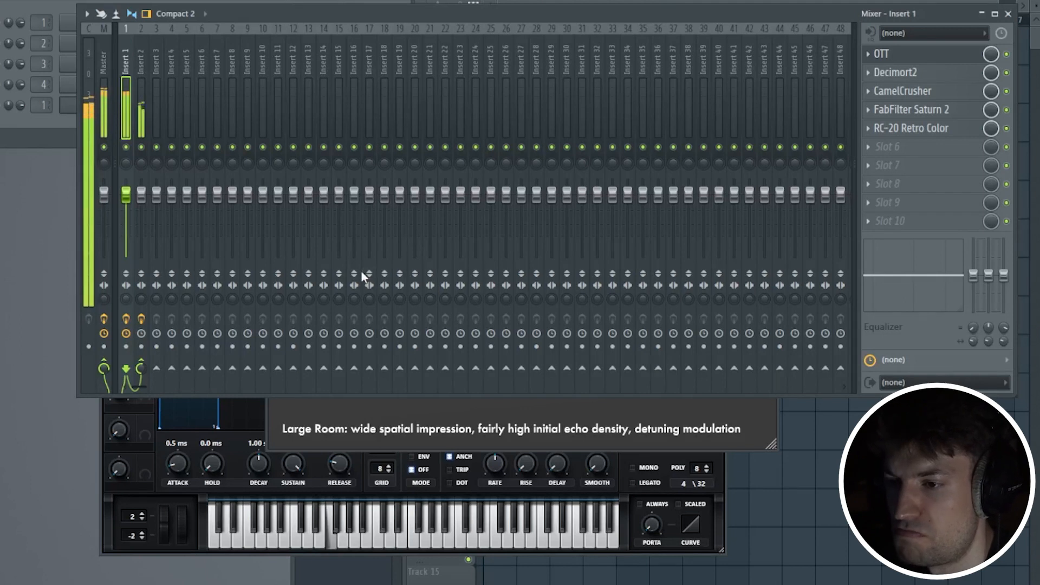
{"action": "key", "text": "space"}
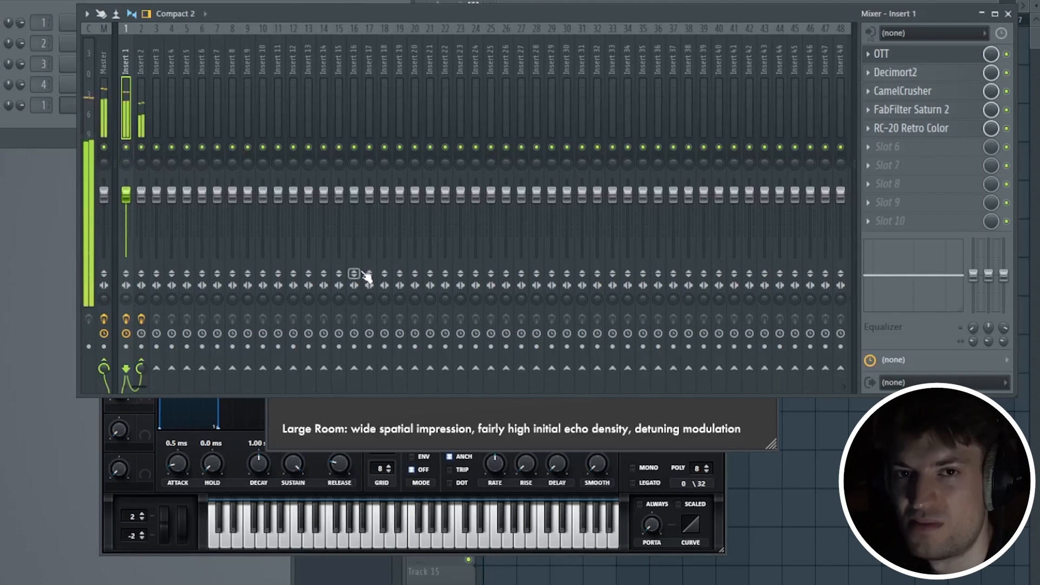